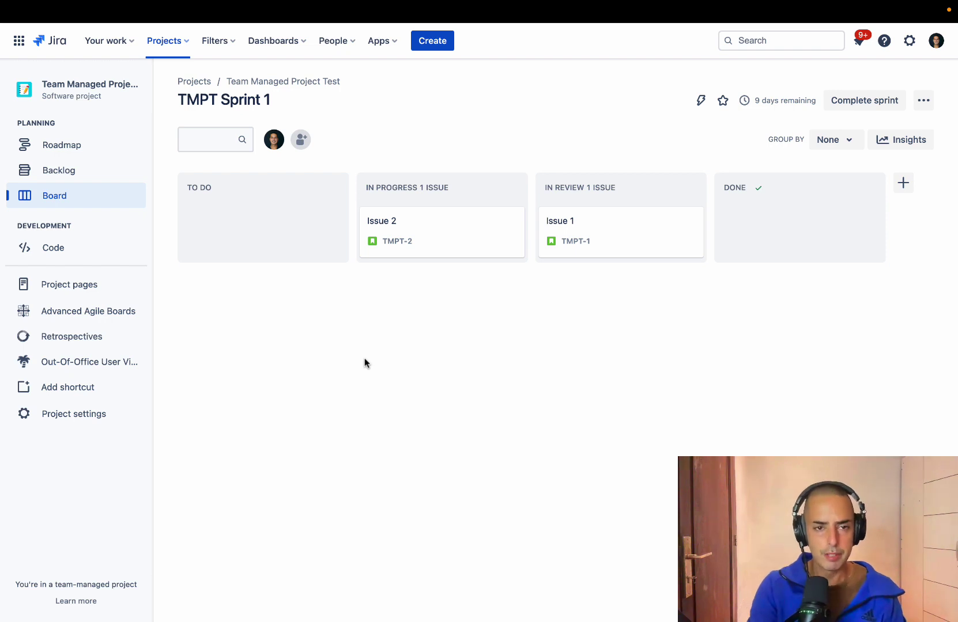
# Start a new project from the Scrum software development template and choose the company-managed project type.
pyautogui.click(168, 46)
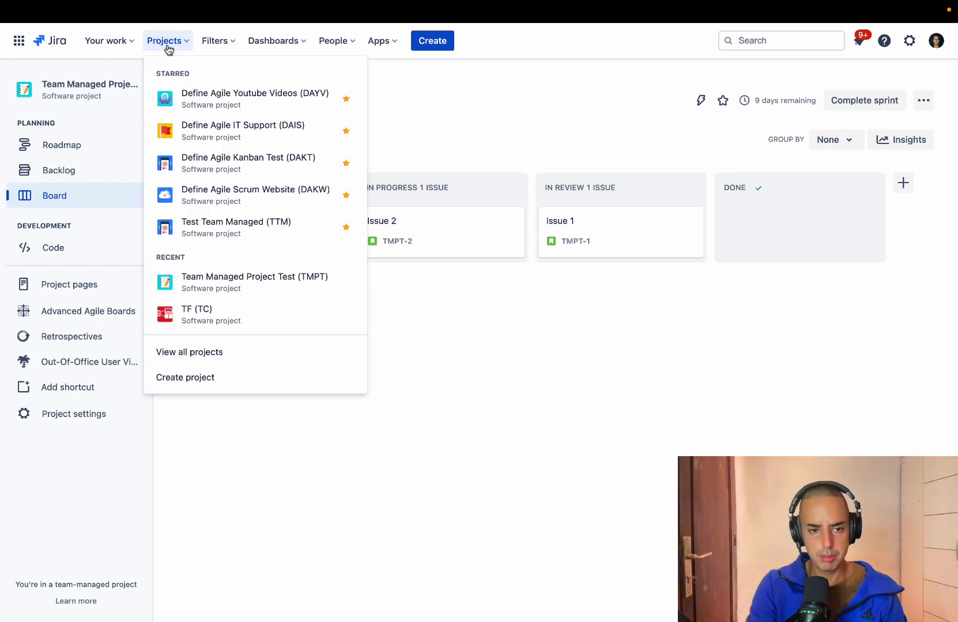
pyautogui.click(222, 386)
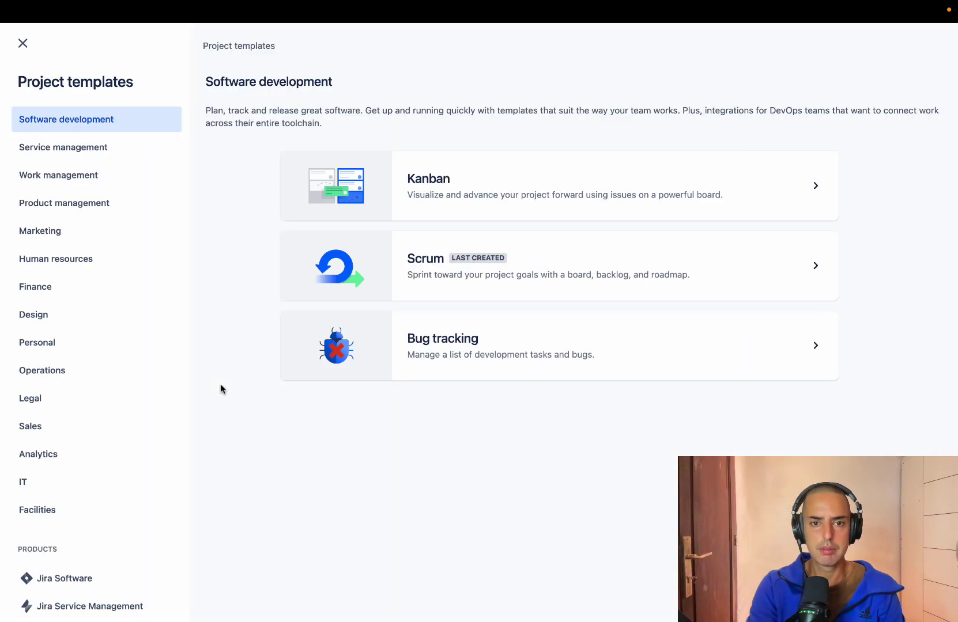
pyautogui.click(517, 281)
pyautogui.scroll(-2, 786, 408)
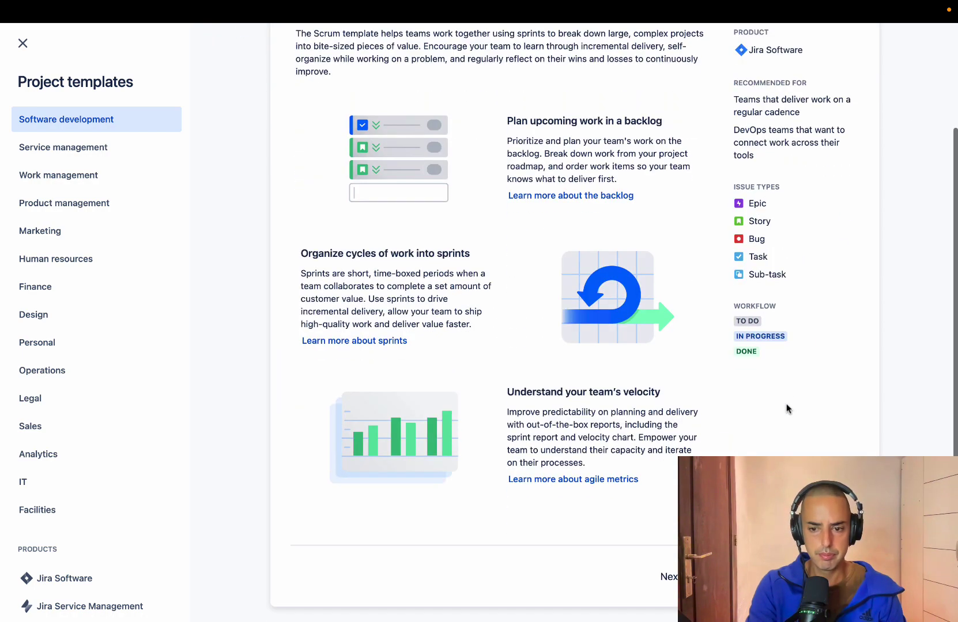
pyautogui.click(671, 576)
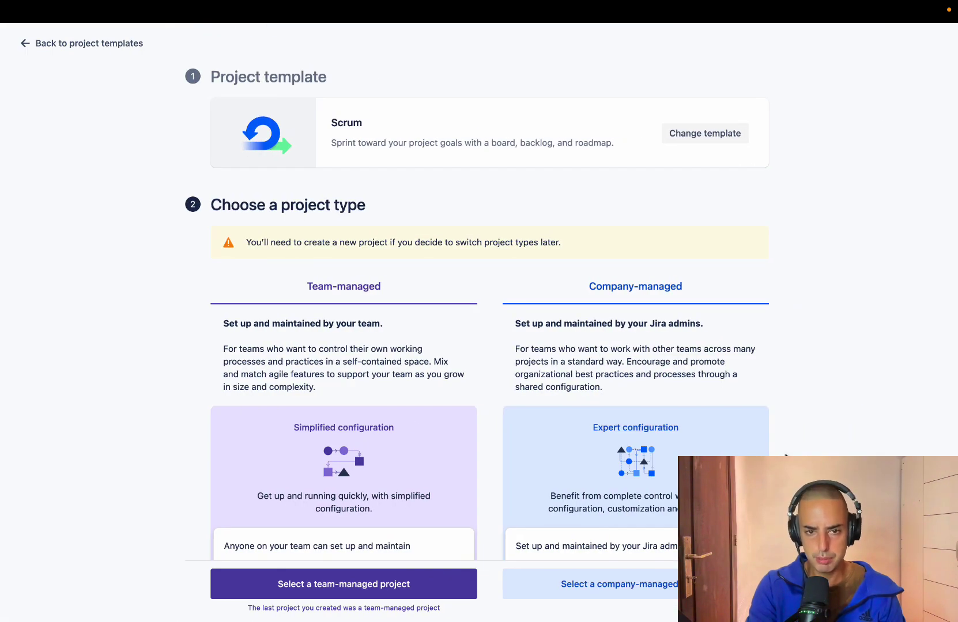
pyautogui.scroll(-6, 748, 333)
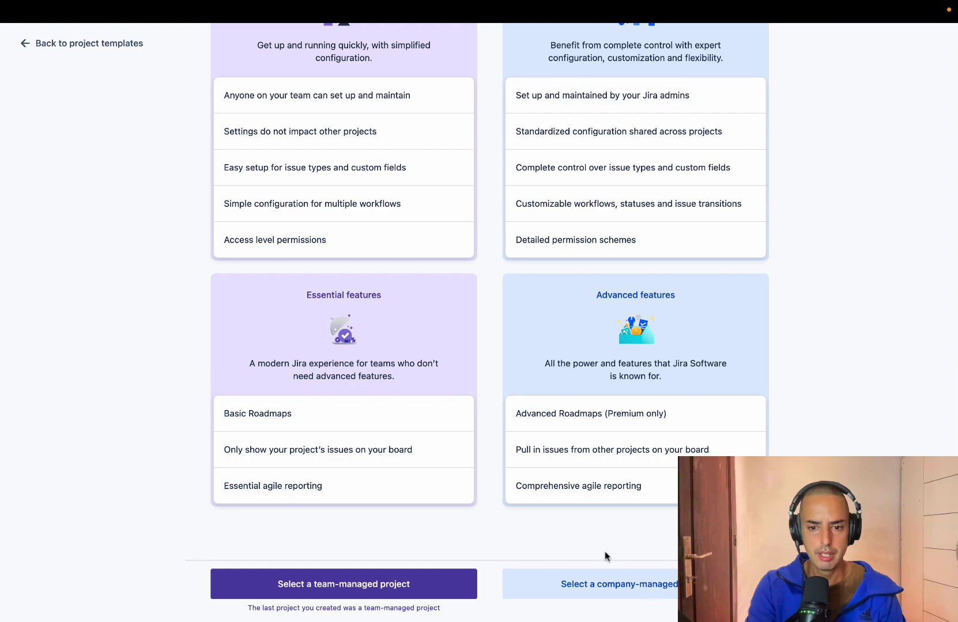
pyautogui.scroll(6, 547, 253)
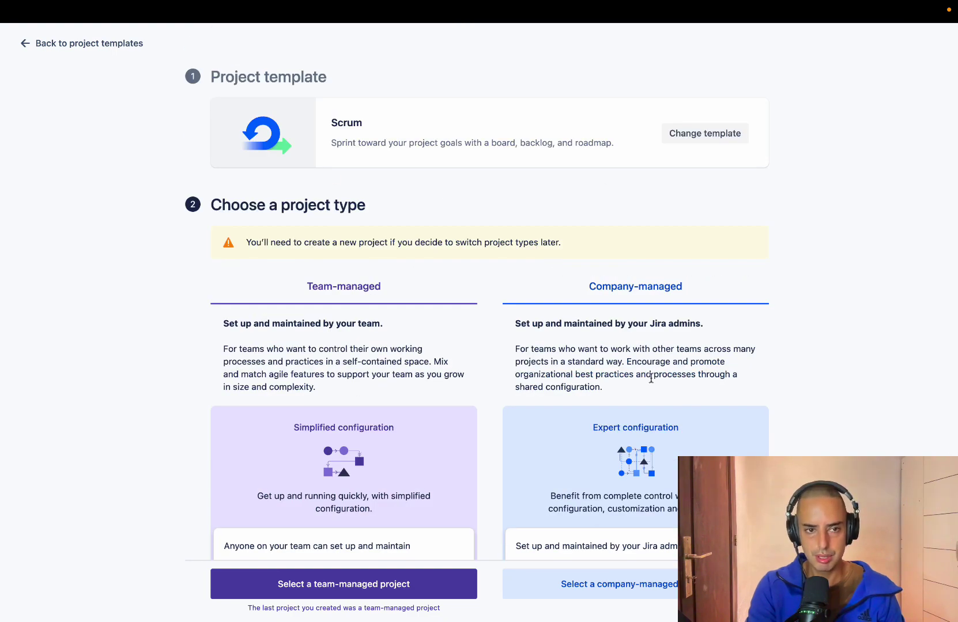
pyautogui.scroll(-6, 650, 377)
pyautogui.click(661, 586)
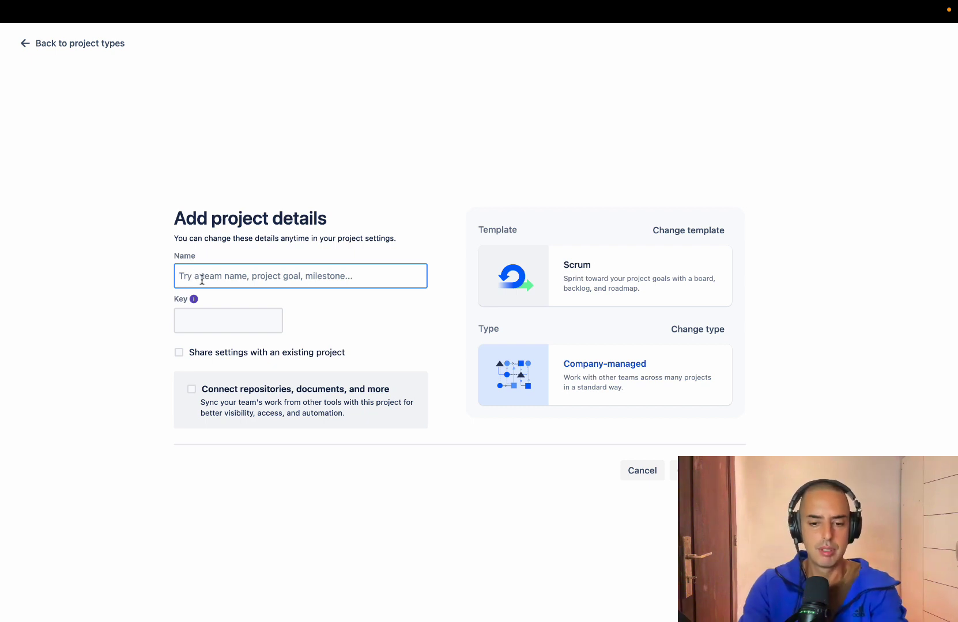
# Name the new project "Company Managed (From Team Managed)" and set its key to TMPT1.
pyautogui.write('Company Manage')
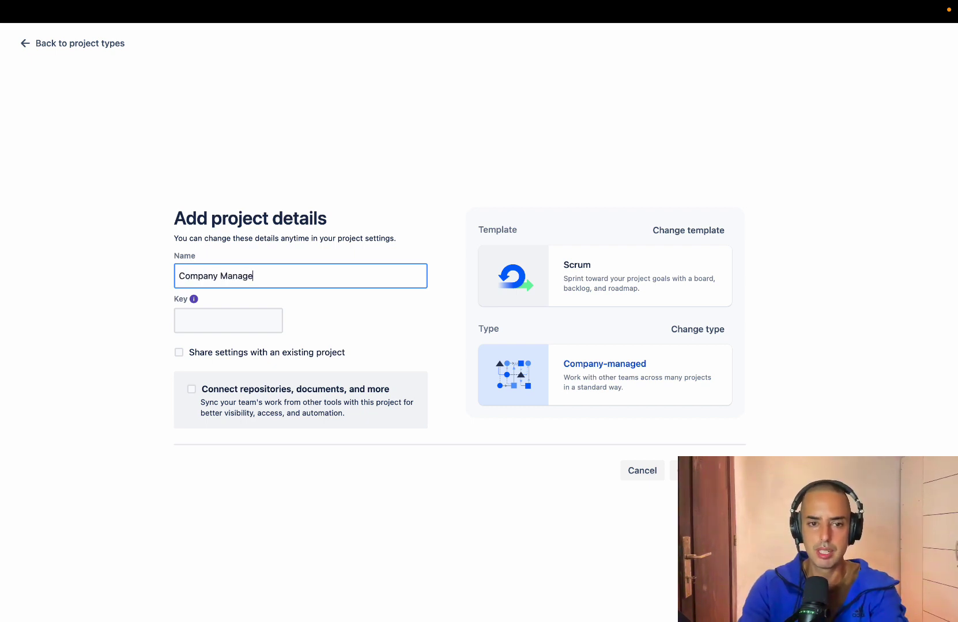
pyautogui.write('d')
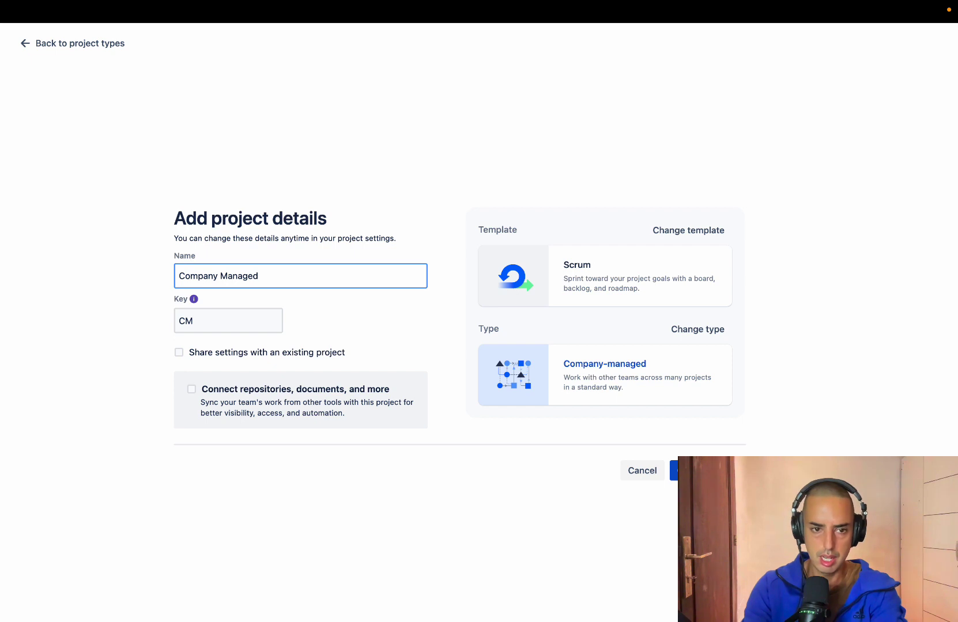
pyautogui.click(221, 325)
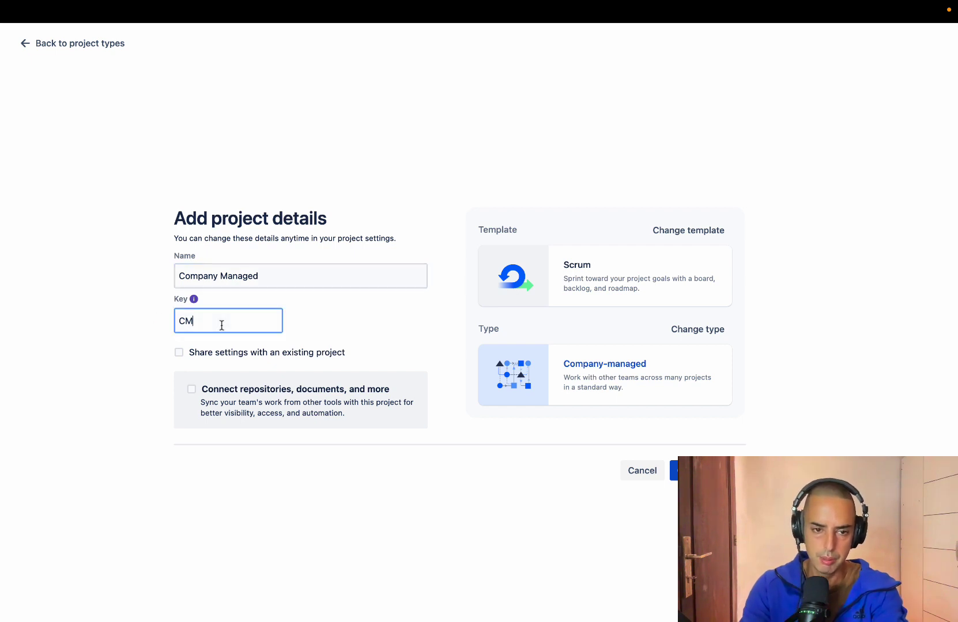
pyautogui.press('BackSpace')
pyautogui.press('BackSpace')
pyautogui.write('TMPT-')
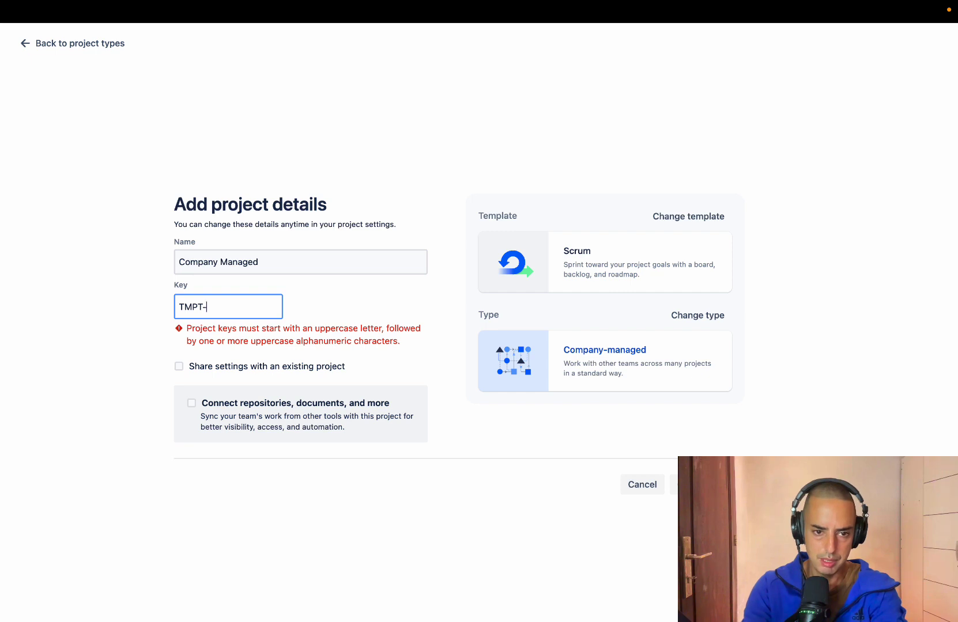
pyautogui.write('1')
pyautogui.press('BackSpace')
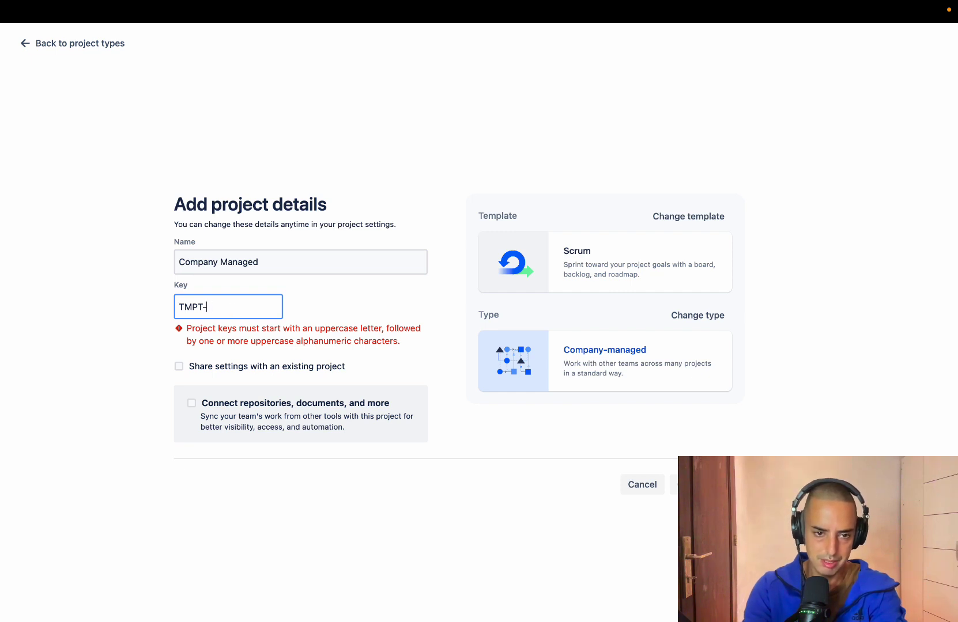
pyautogui.press('BackSpace')
pyautogui.write('1')
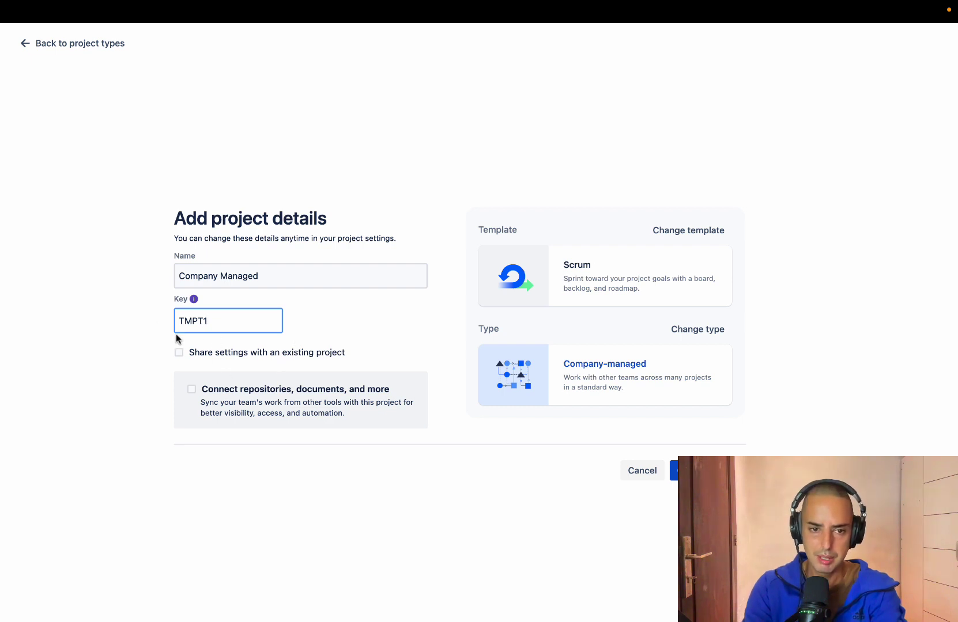
pyautogui.click(285, 277)
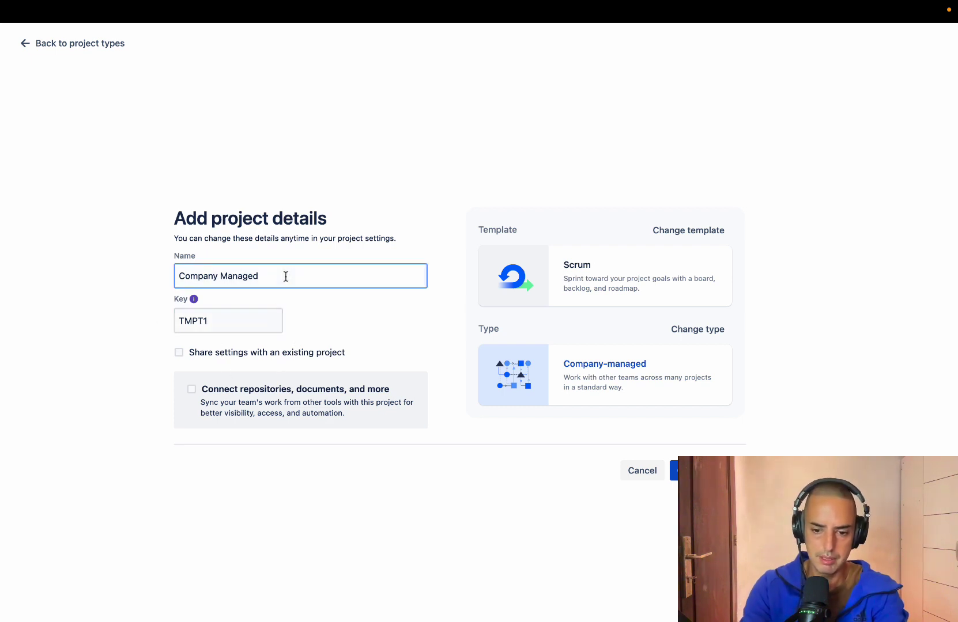
pyautogui.write('(From Team Managed)')
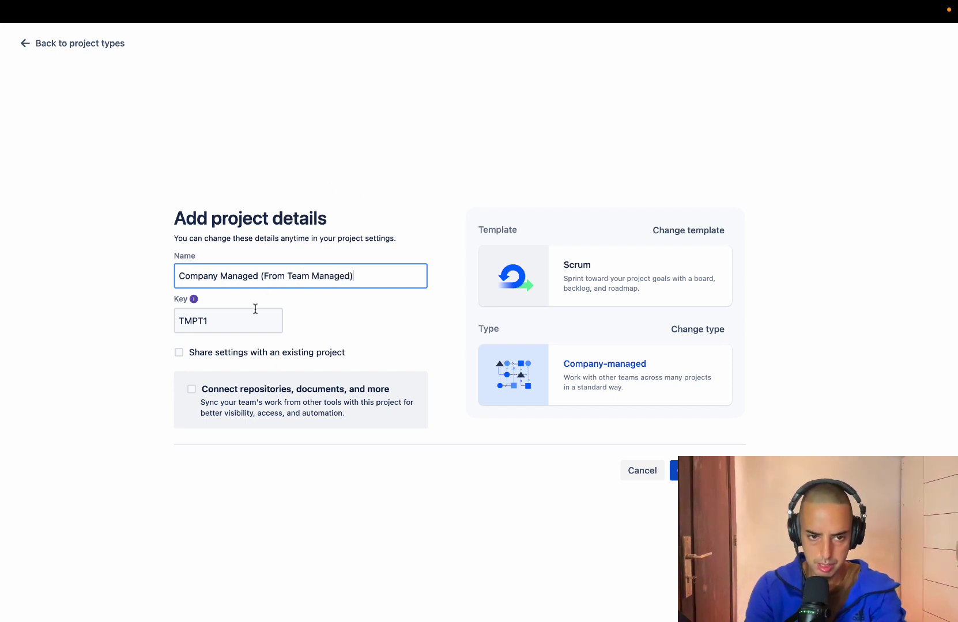
pyautogui.click(192, 442)
pyautogui.click(179, 353)
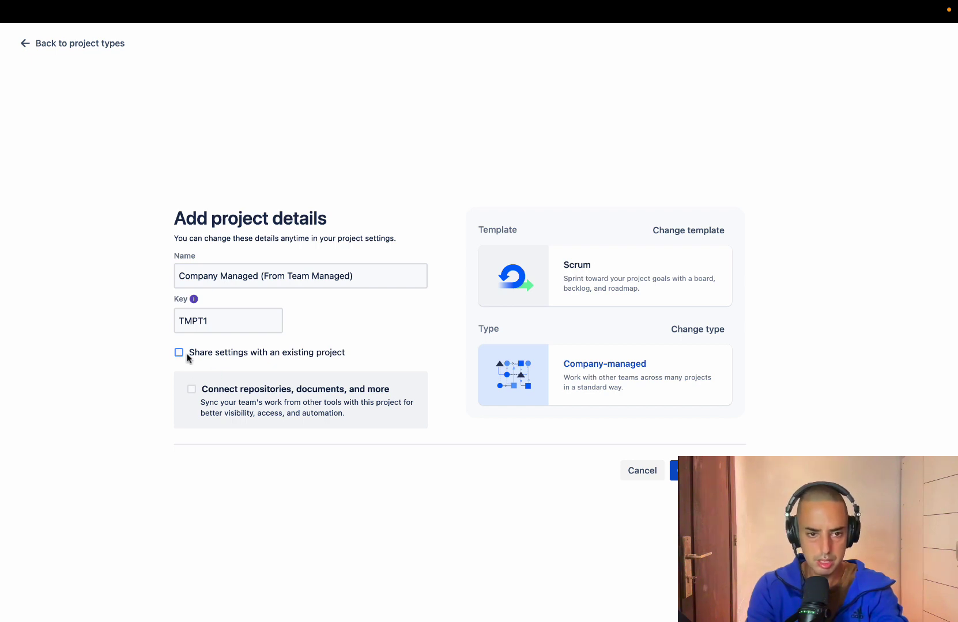
pyautogui.click(179, 353)
pyautogui.click(326, 364)
pyautogui.scroll(-5, 297, 438)
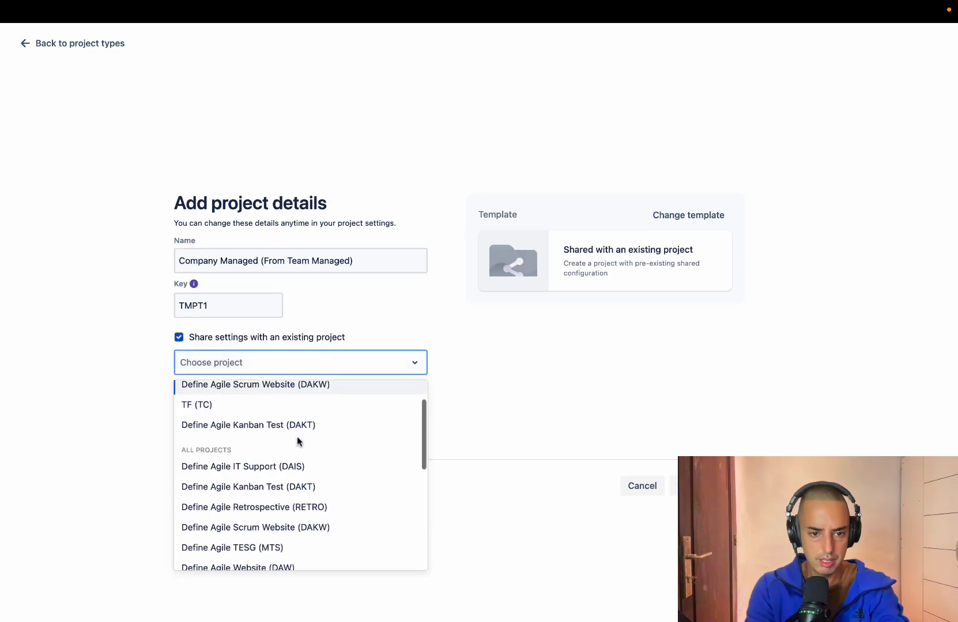
pyautogui.scroll(-3, 296, 437)
pyautogui.scroll(6, 297, 436)
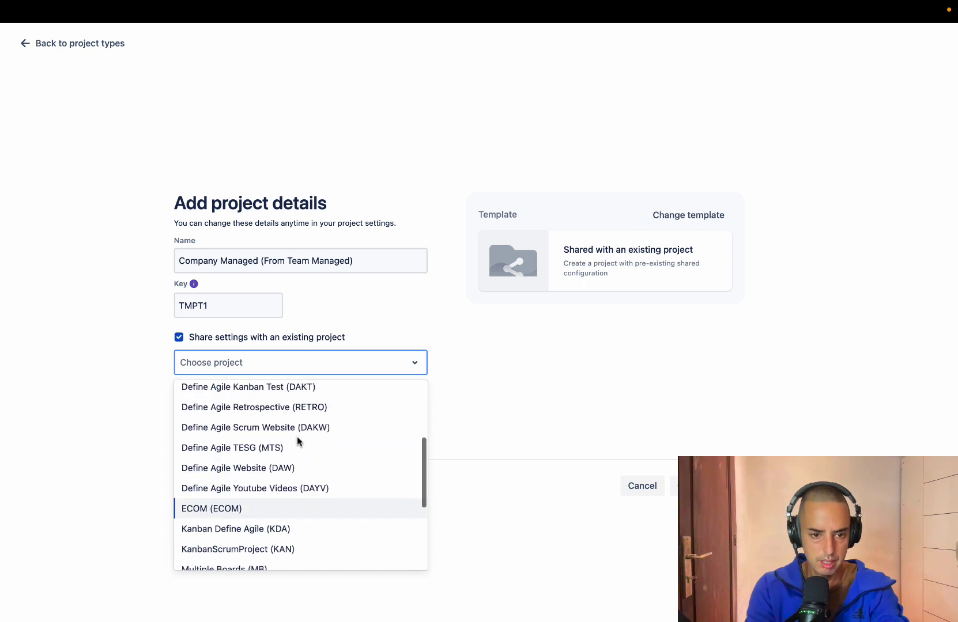
pyautogui.click(493, 433)
pyautogui.click(181, 338)
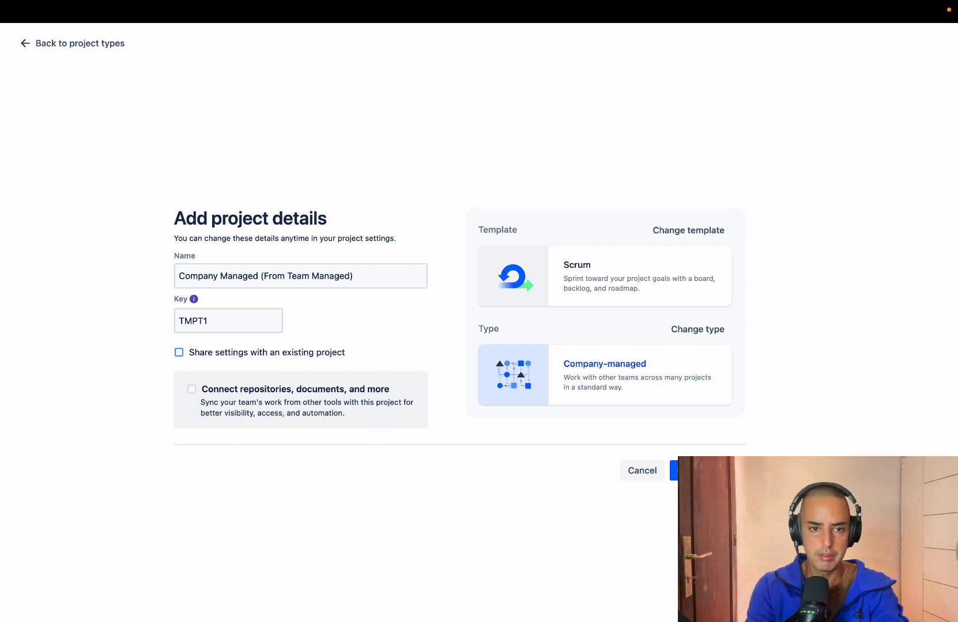
# Create the company-managed project and view the existing Team Managed Project Test project for comparison.
pyautogui.click(673, 470)
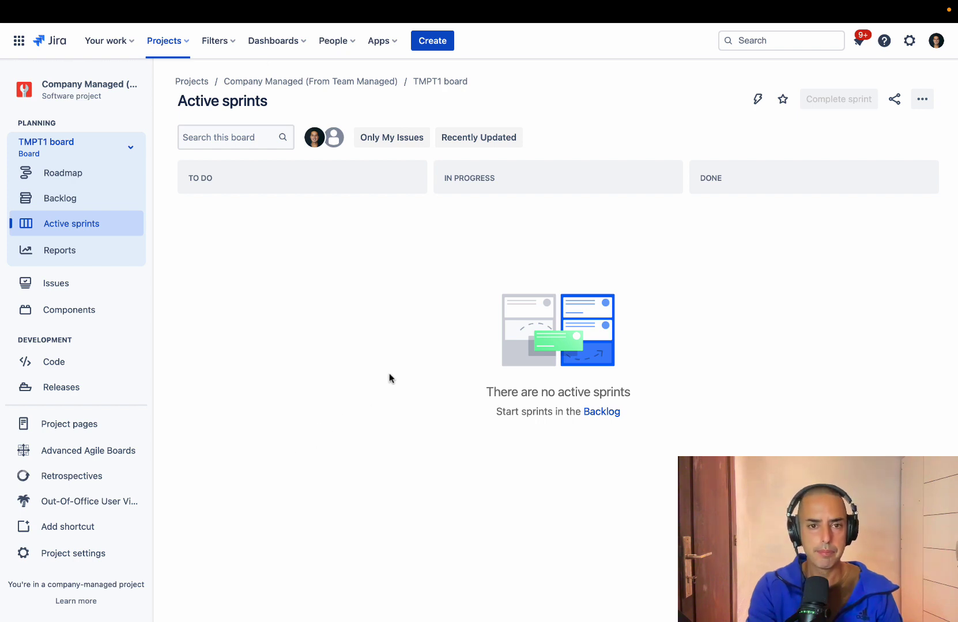
pyautogui.click(172, 40)
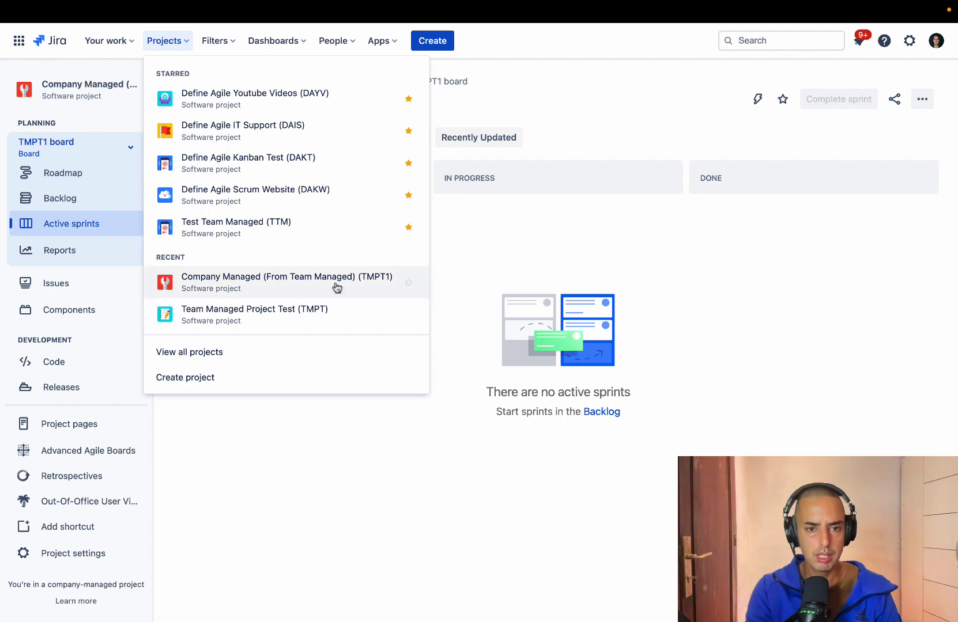
pyautogui.click(306, 314)
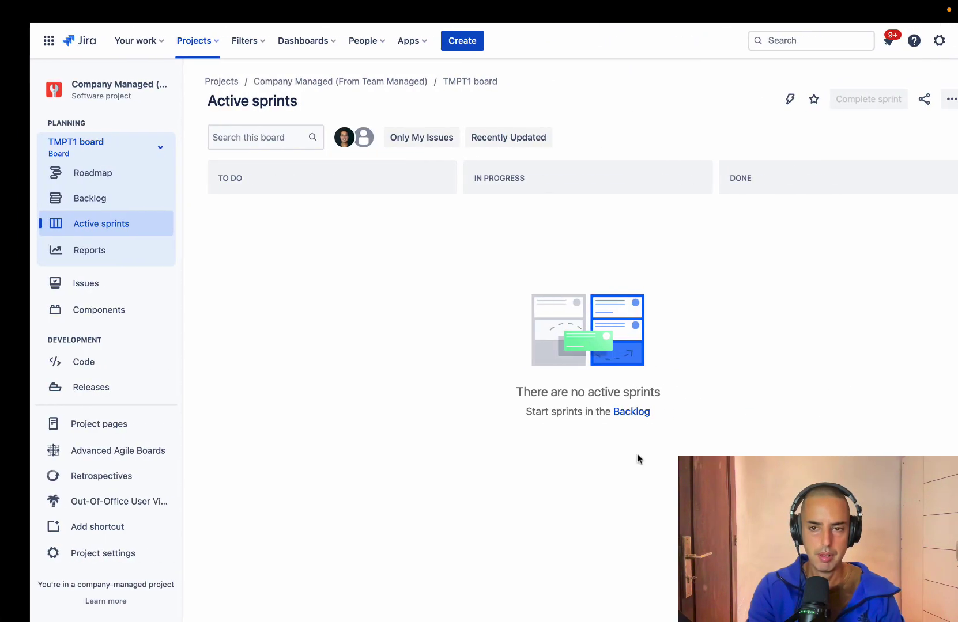
# Add an In Review column in the In Progress category to the TMPT1 board and compare its columns with the team-managed board.
pyautogui.click(951, 99)
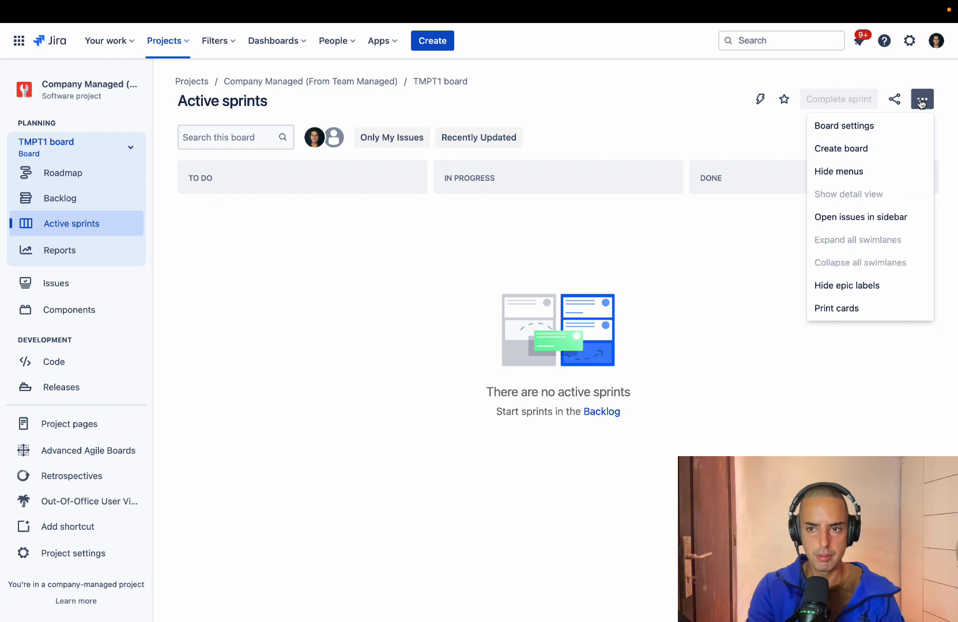
pyautogui.click(856, 127)
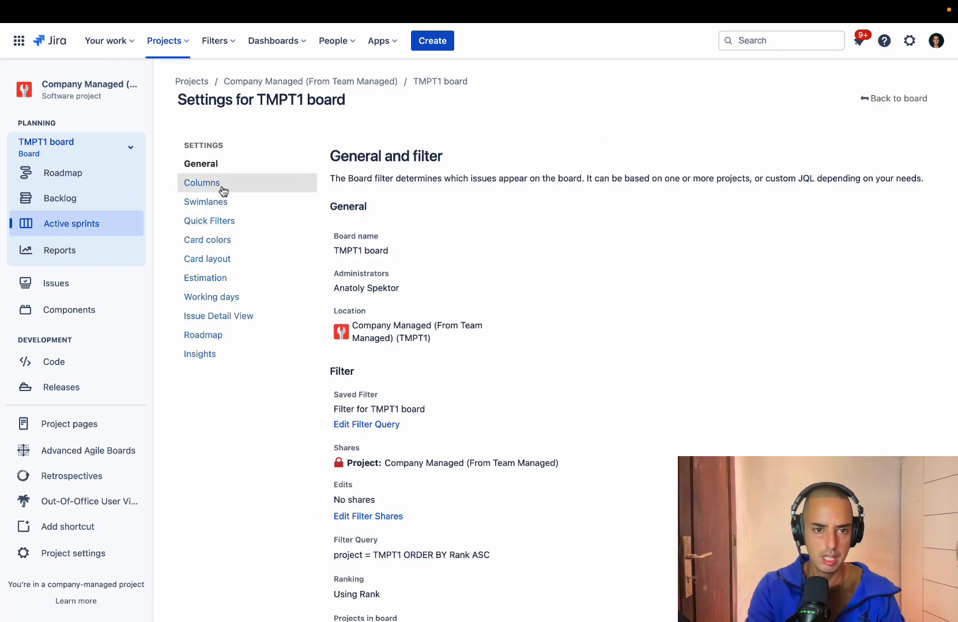
pyautogui.click(220, 202)
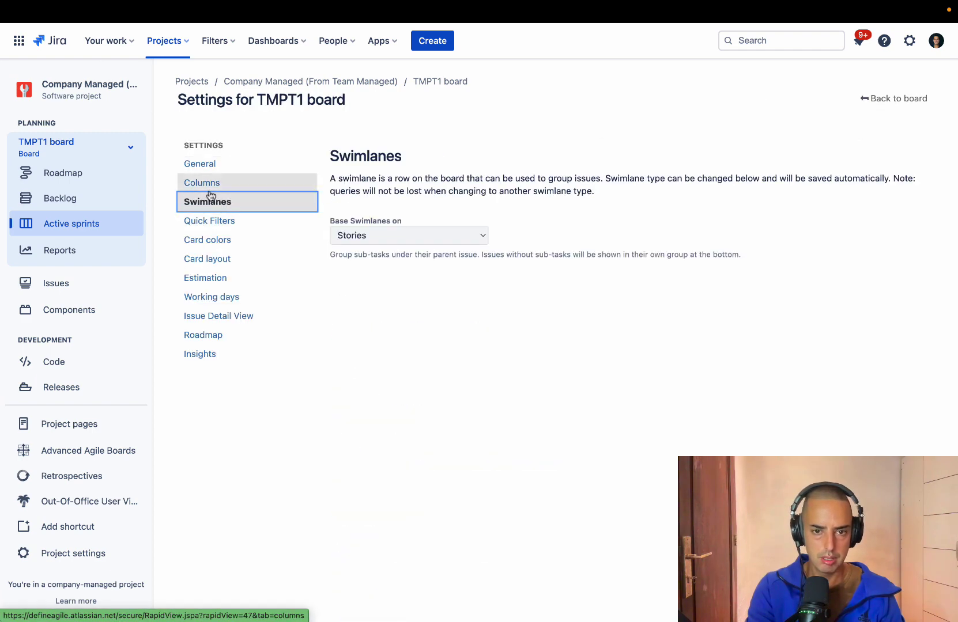
pyautogui.click(209, 190)
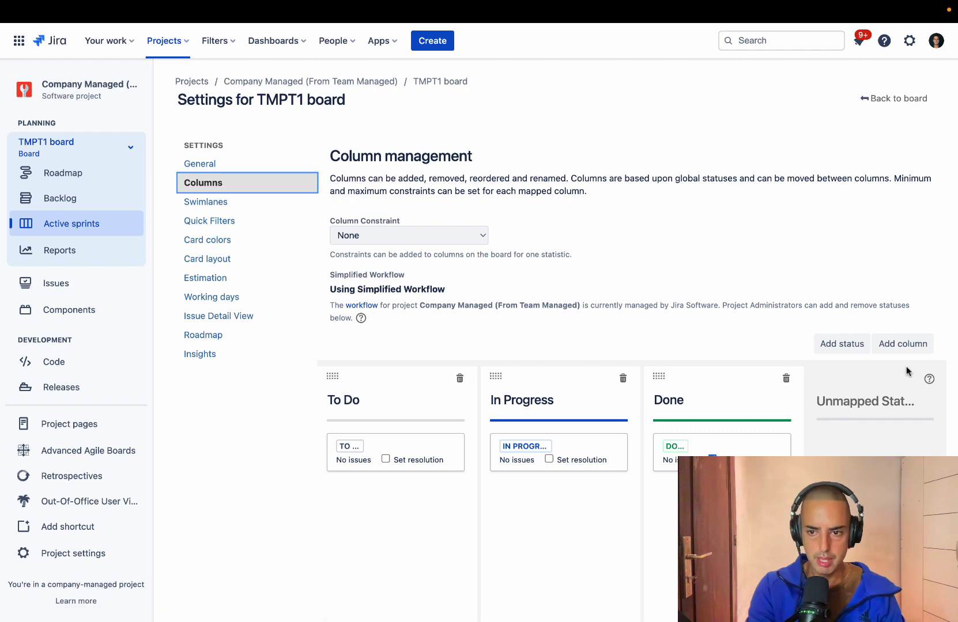
pyautogui.click(903, 345)
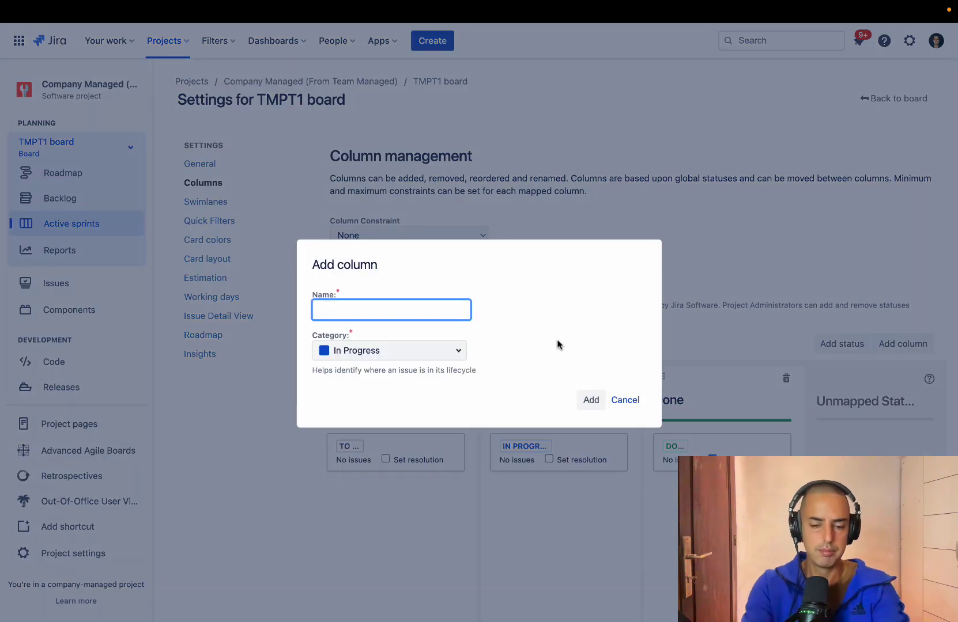
pyautogui.write('In Review')
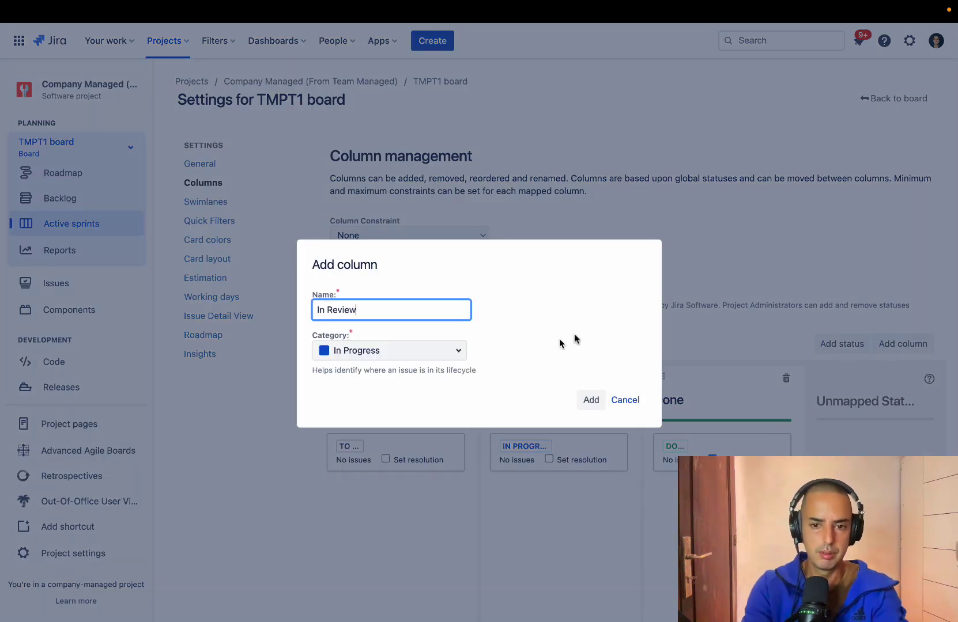
pyautogui.click(590, 400)
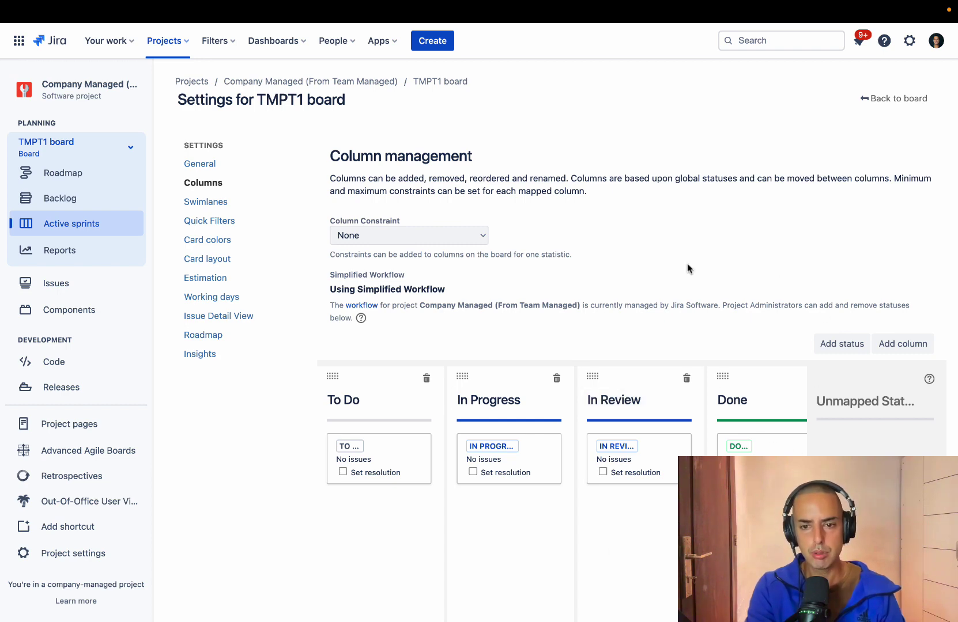
pyautogui.hotkey('ctrl', 'Left')
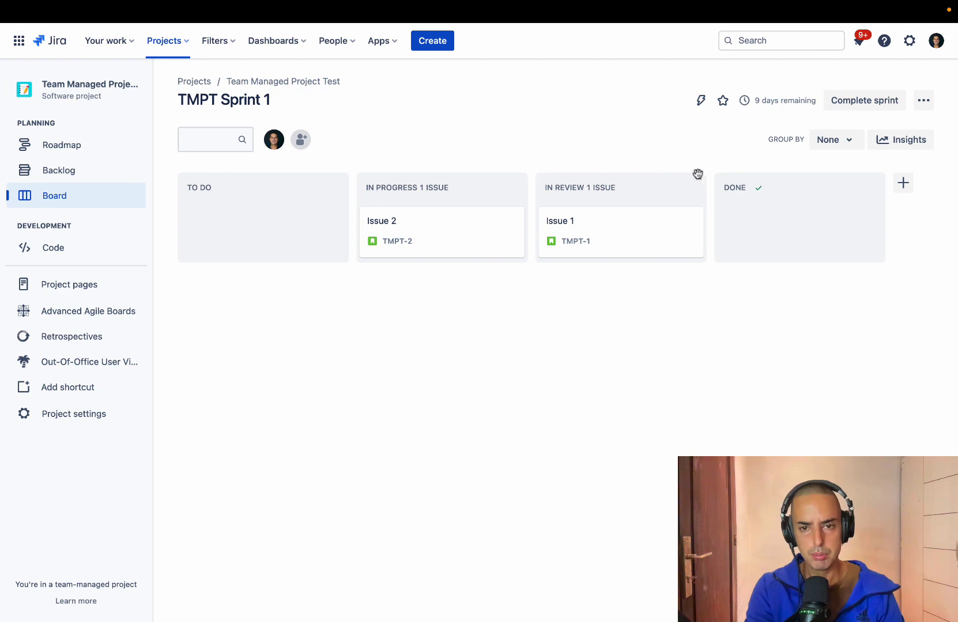
pyautogui.hotkey('ctrl', 'Right')
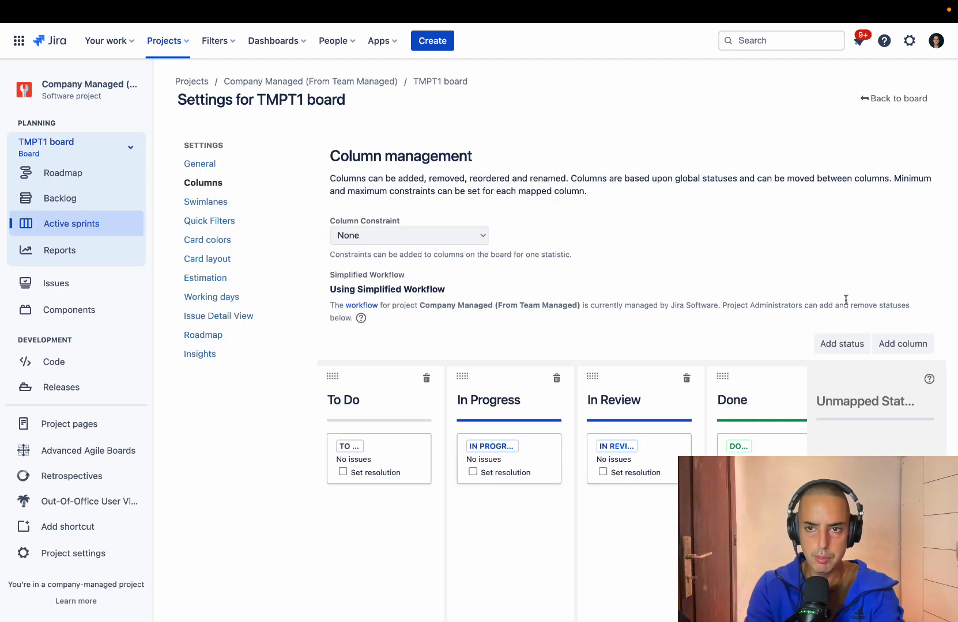
# Open the advanced issue search and filter the results to the Team Managed Project Test project.
pyautogui.click(756, 41)
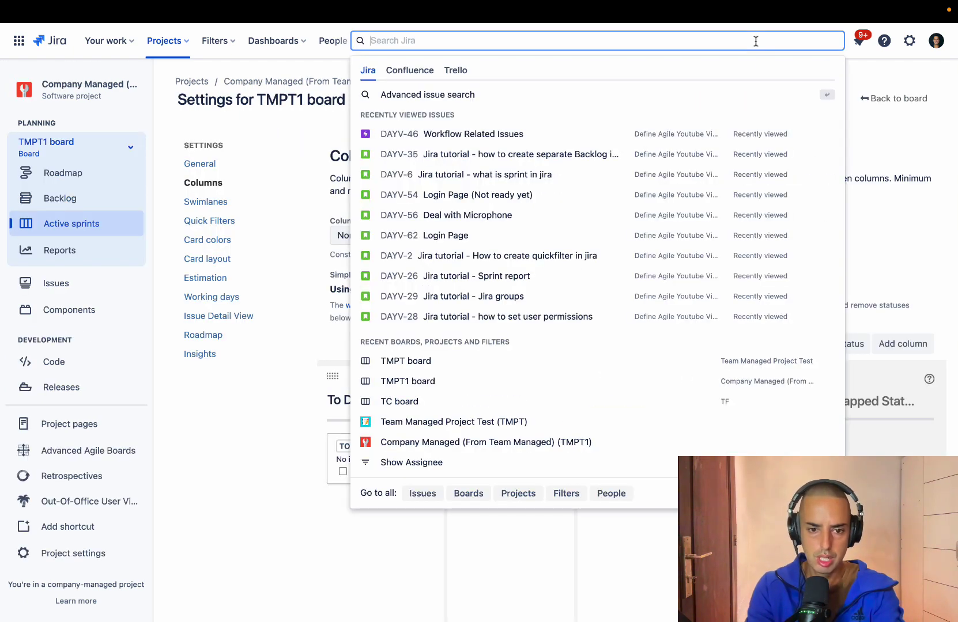
pyautogui.click(389, 98)
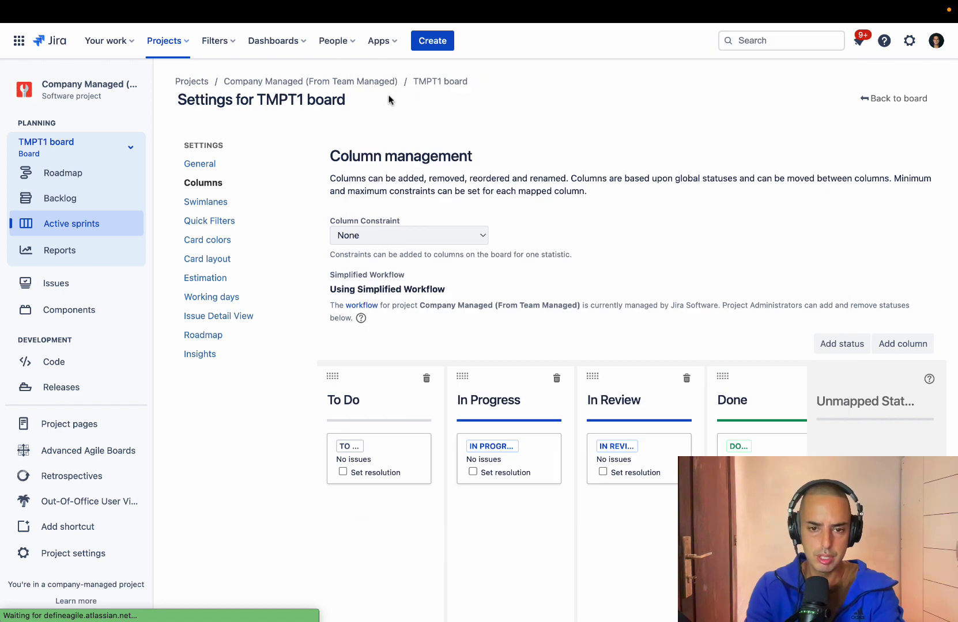
pyautogui.click(863, 133)
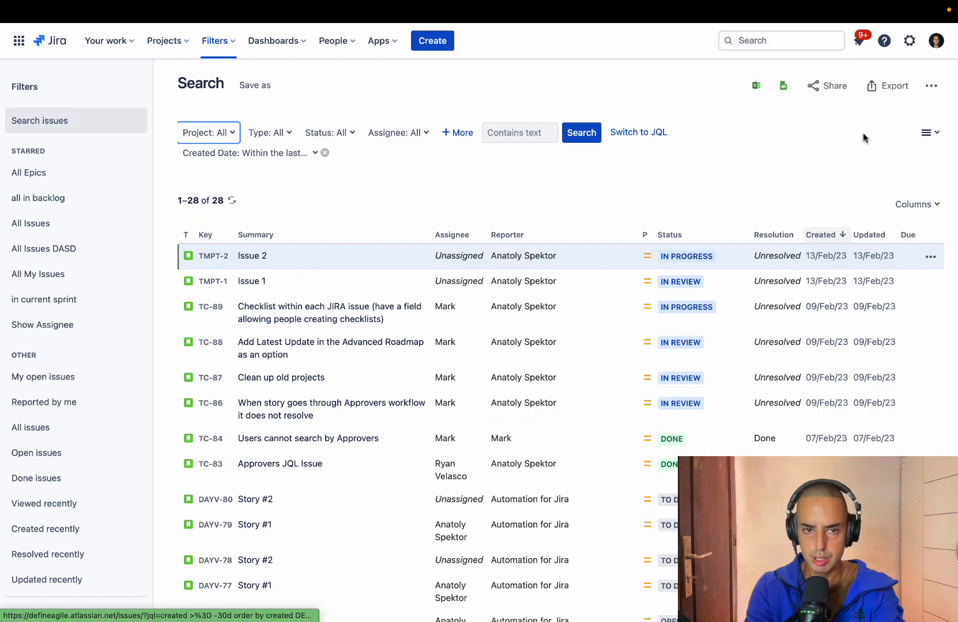
pyautogui.click(221, 134)
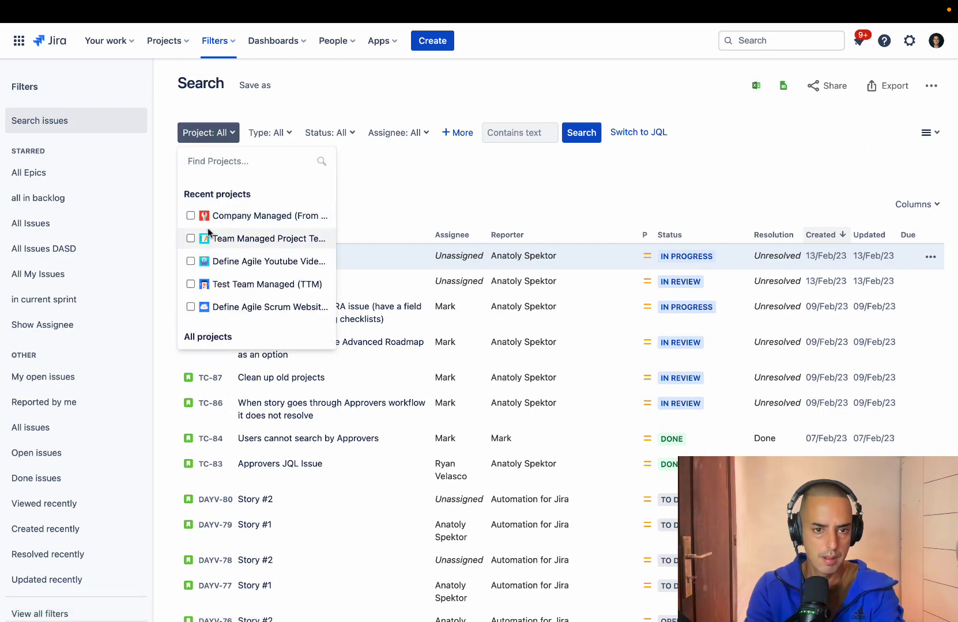
pyautogui.click(190, 239)
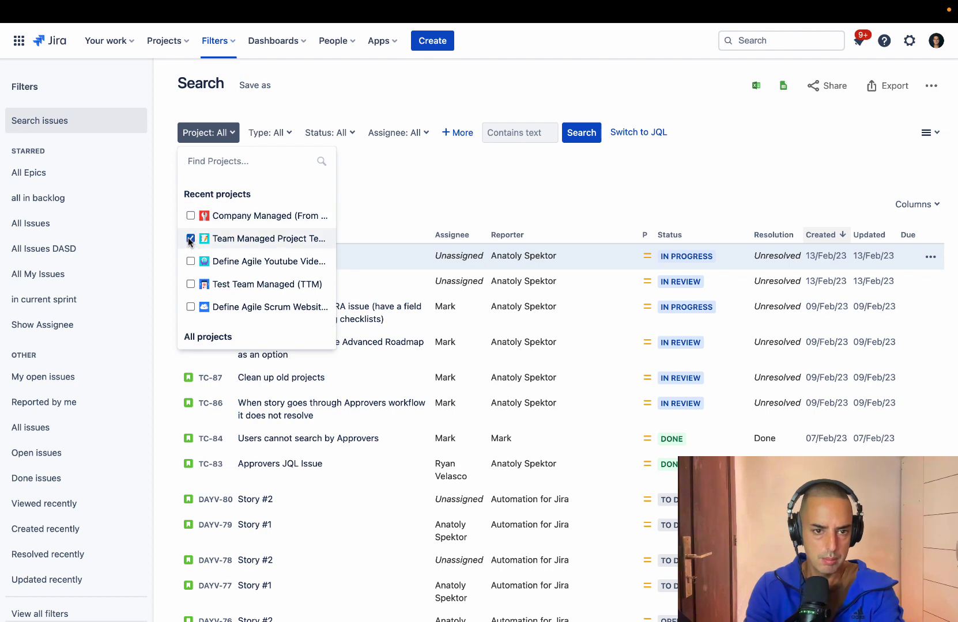
pyautogui.click(557, 198)
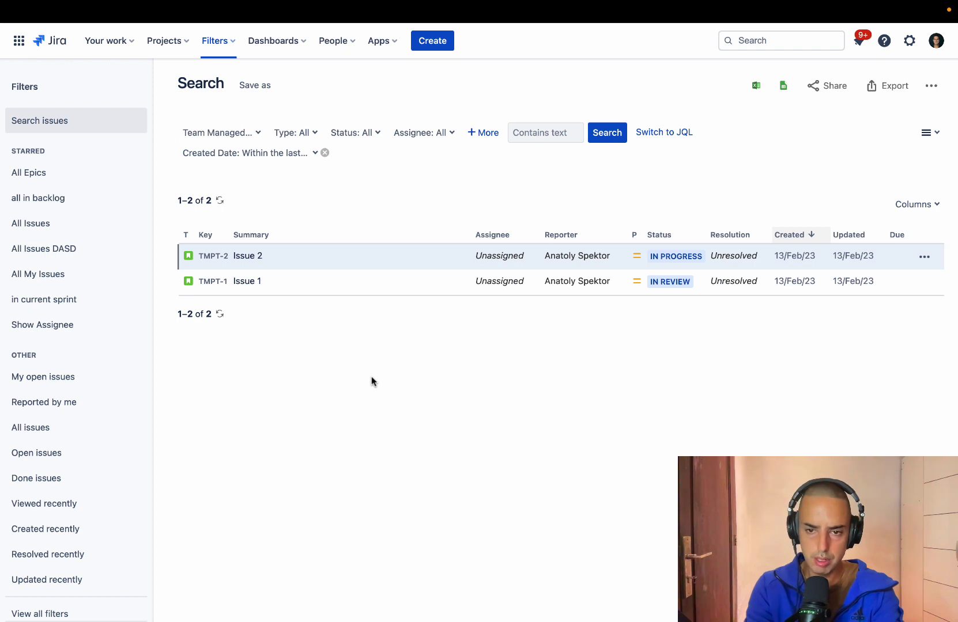
# Start a bulk change on all the found issues and choose Move Issues as the operation.
pyautogui.click(931, 85)
pyautogui.click(841, 113)
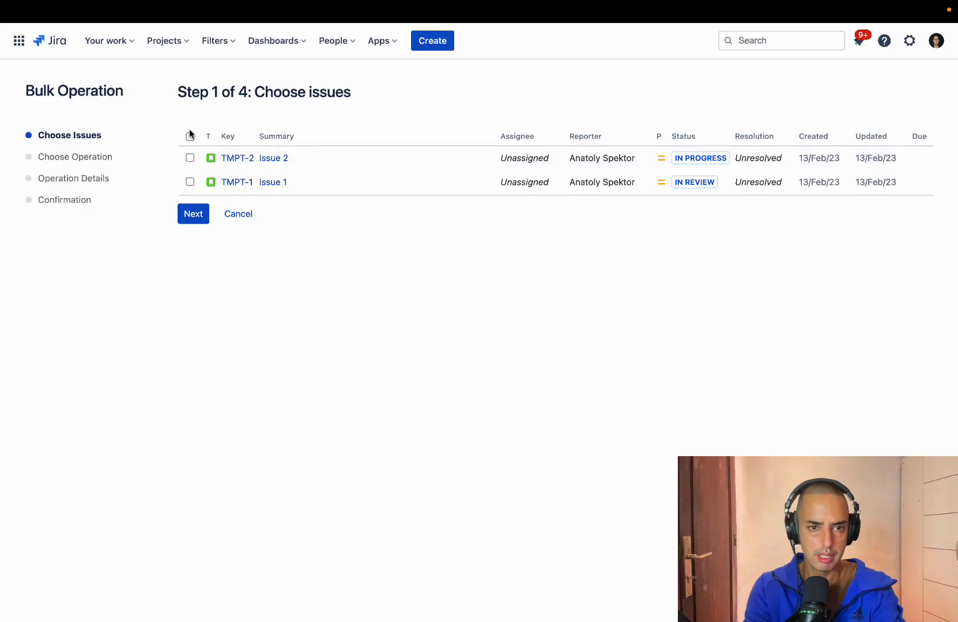
pyautogui.click(190, 136)
pyautogui.click(193, 218)
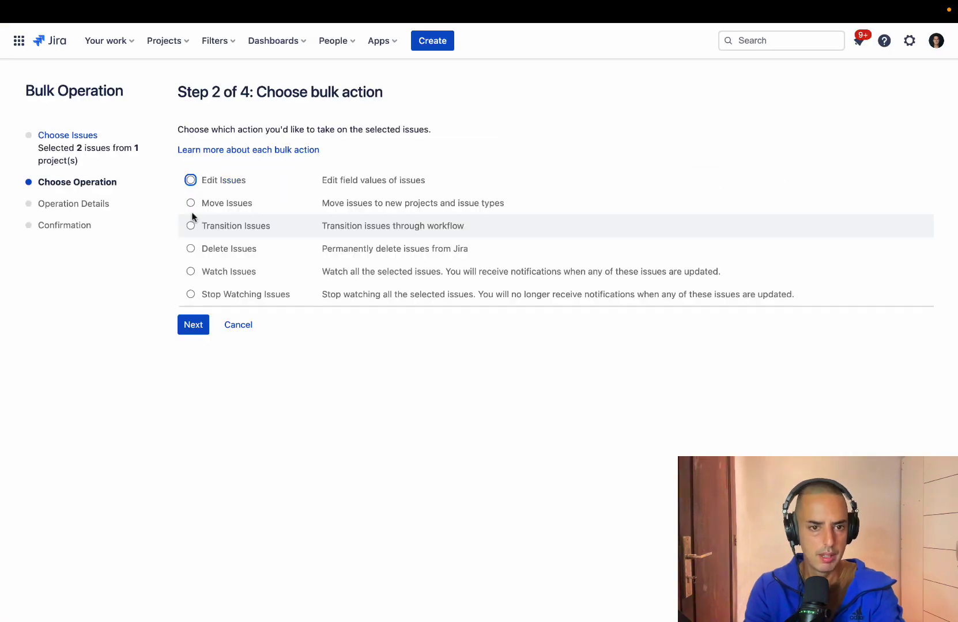
pyautogui.click(194, 325)
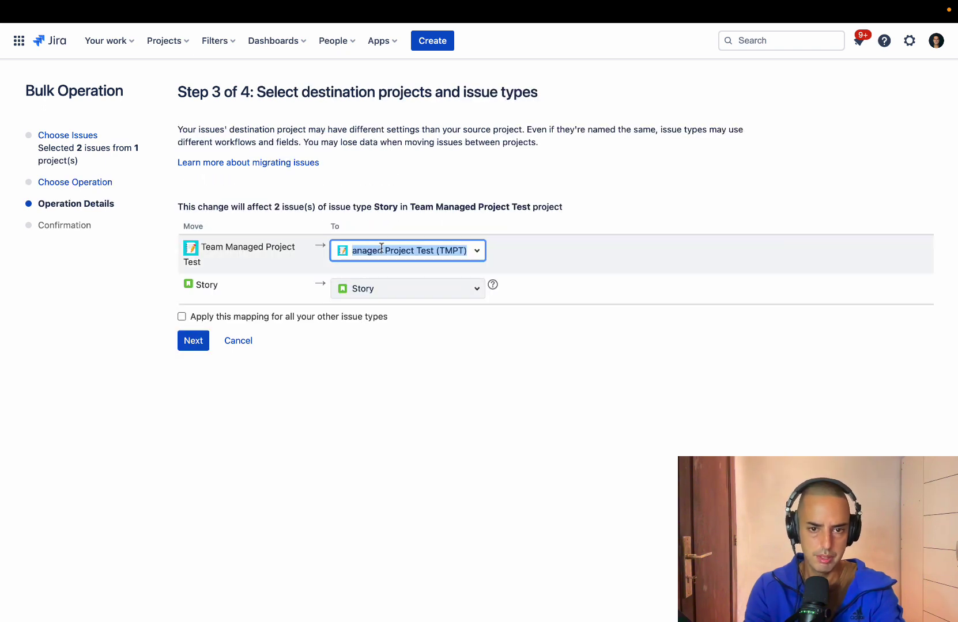
# Set Company Managed (From Team Managed) as the destination project, keeping Story as the issue type.
pyautogui.click(482, 252)
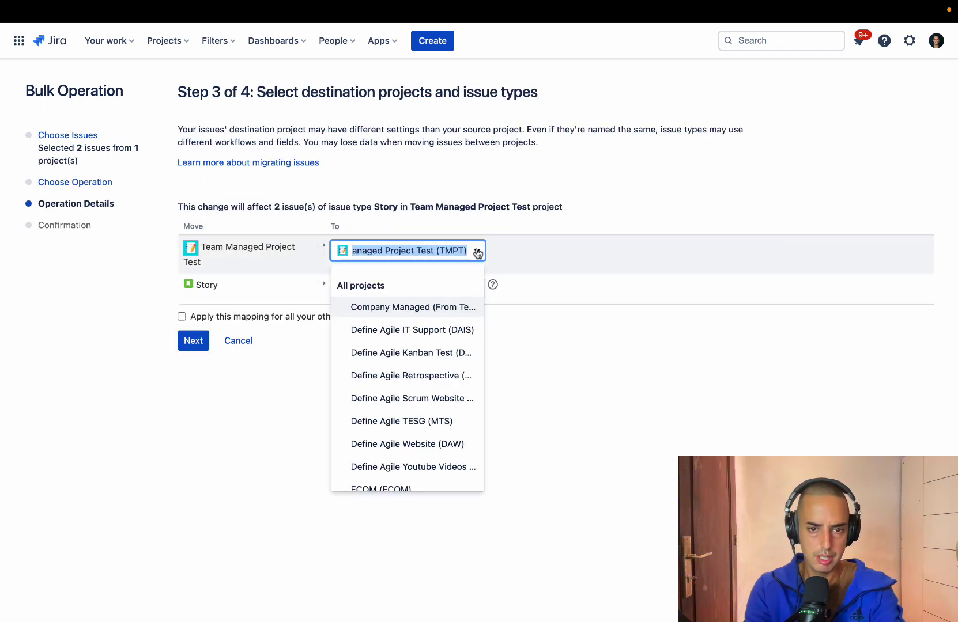
pyautogui.click(420, 311)
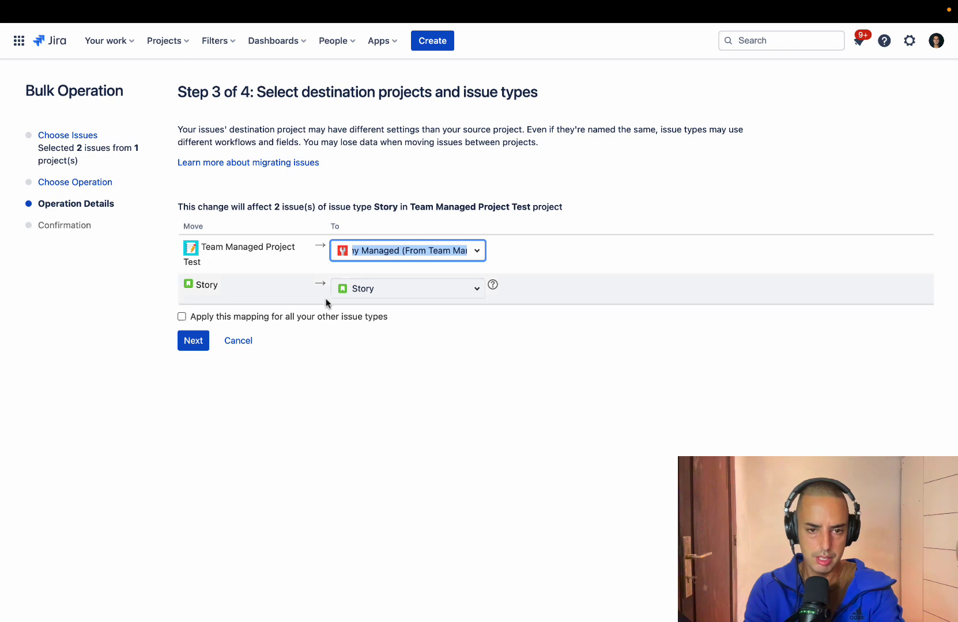
pyautogui.click(193, 341)
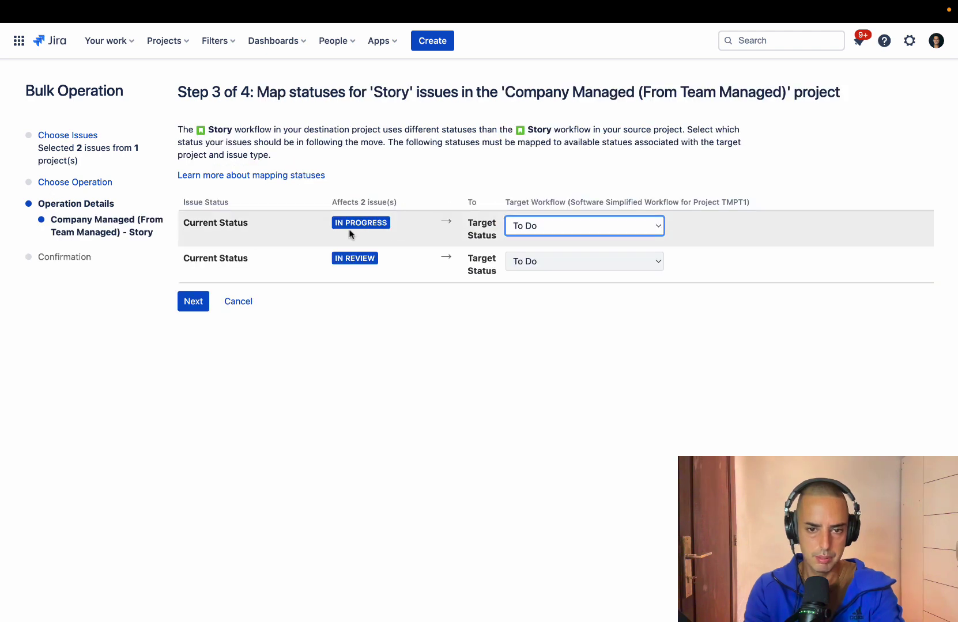
# Map the In Progress status to In Progress and the In Review status to In Review in the target workflow.
pyautogui.click(568, 229)
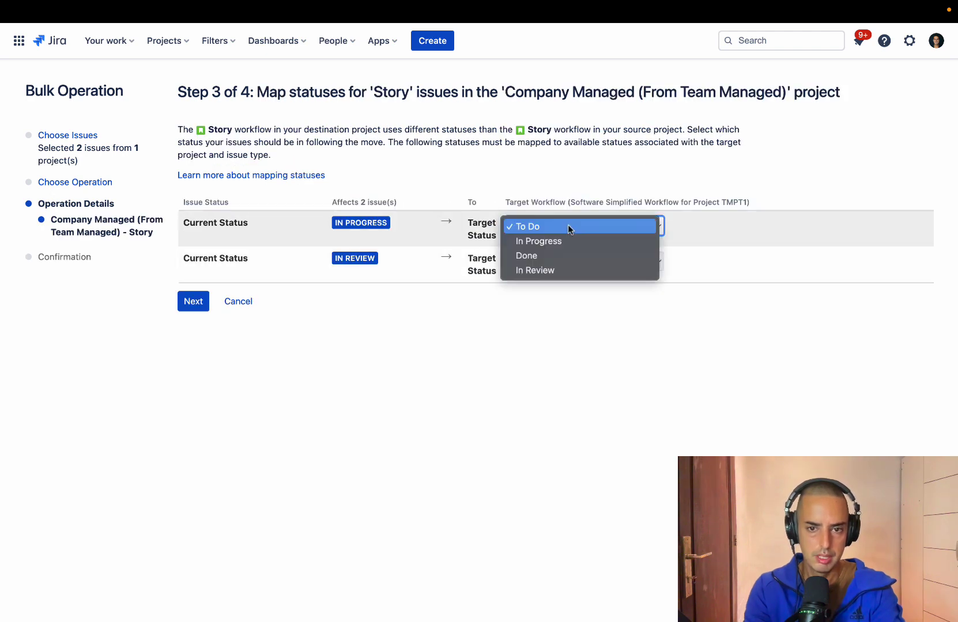
pyautogui.click(560, 240)
pyautogui.click(566, 265)
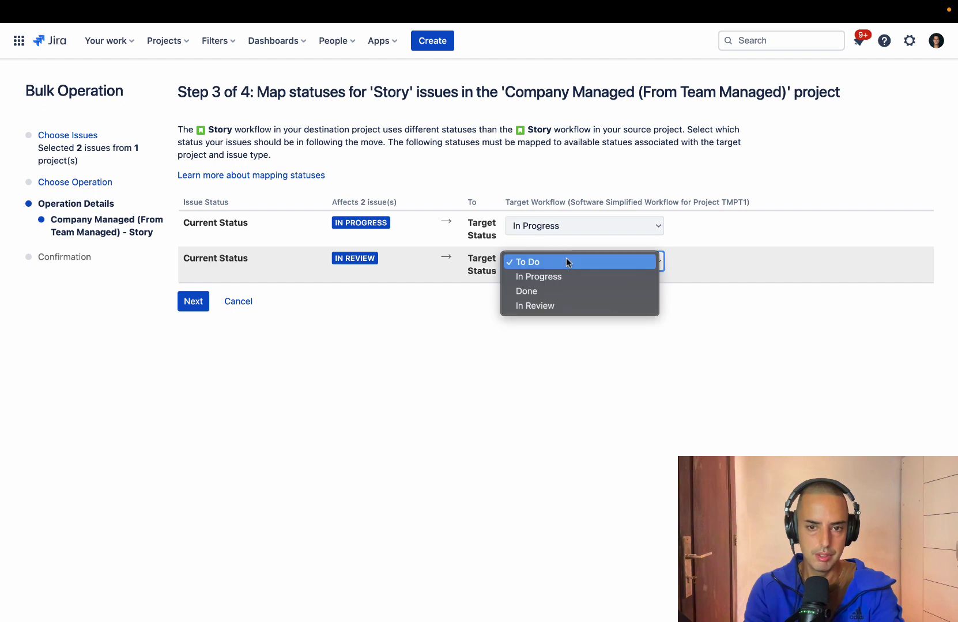
pyautogui.click(553, 300)
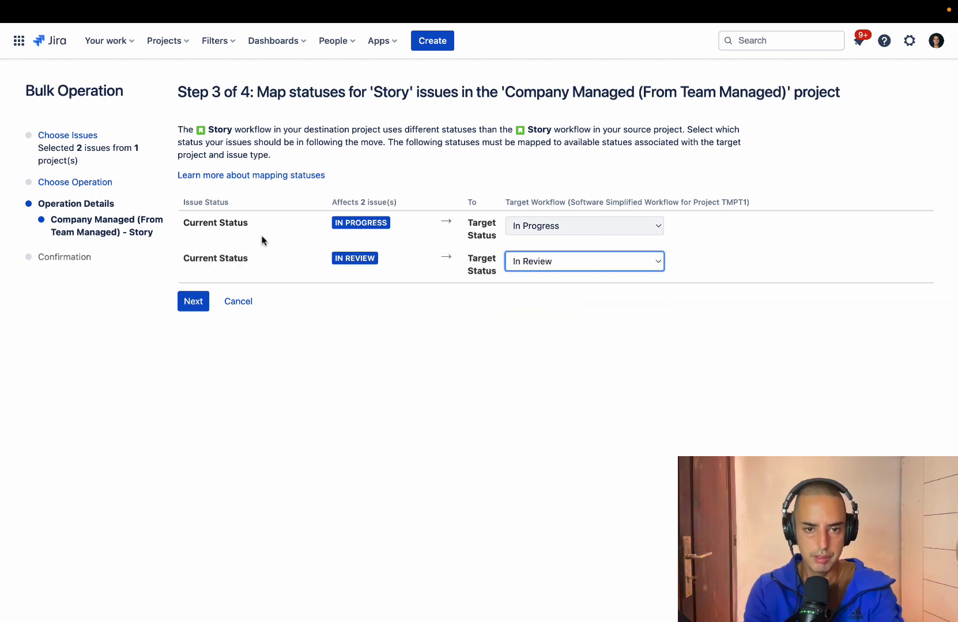
pyautogui.click(194, 302)
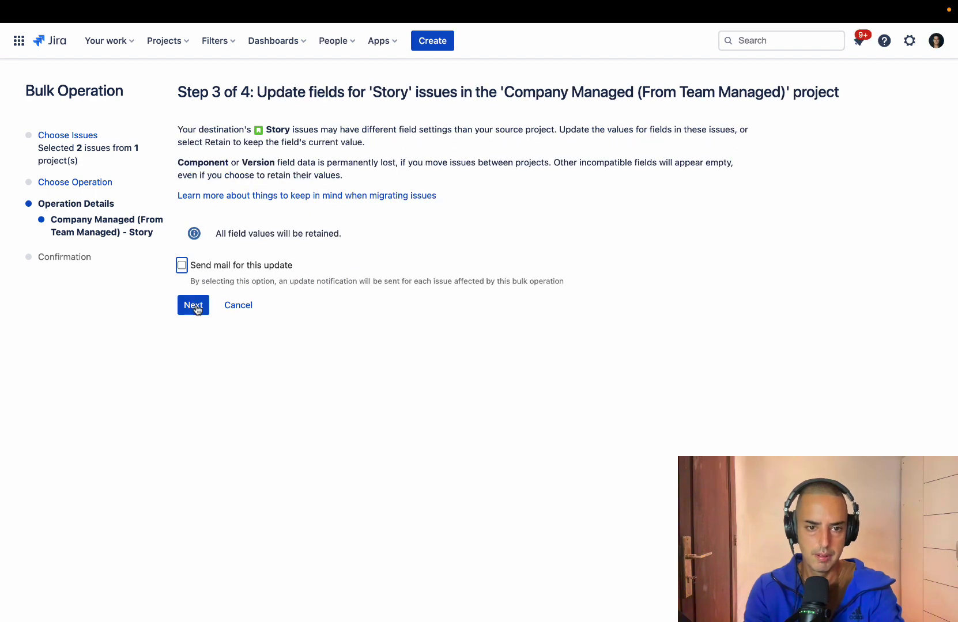
# Accept the field settings without update mail, confirm the bulk move and acknowledge its completion.
pyautogui.click(201, 304)
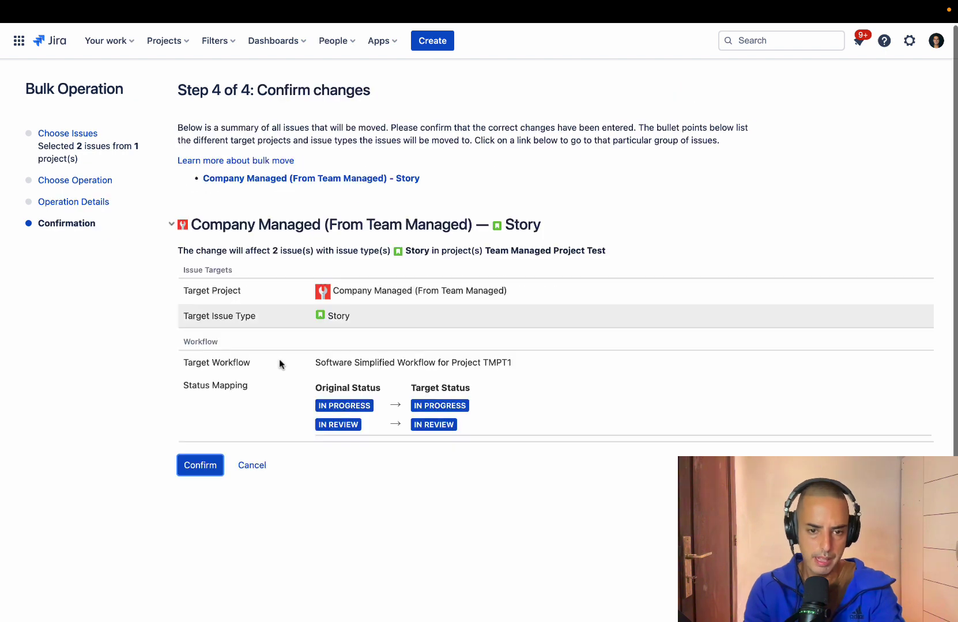
pyautogui.click(201, 466)
pyautogui.click(38, 262)
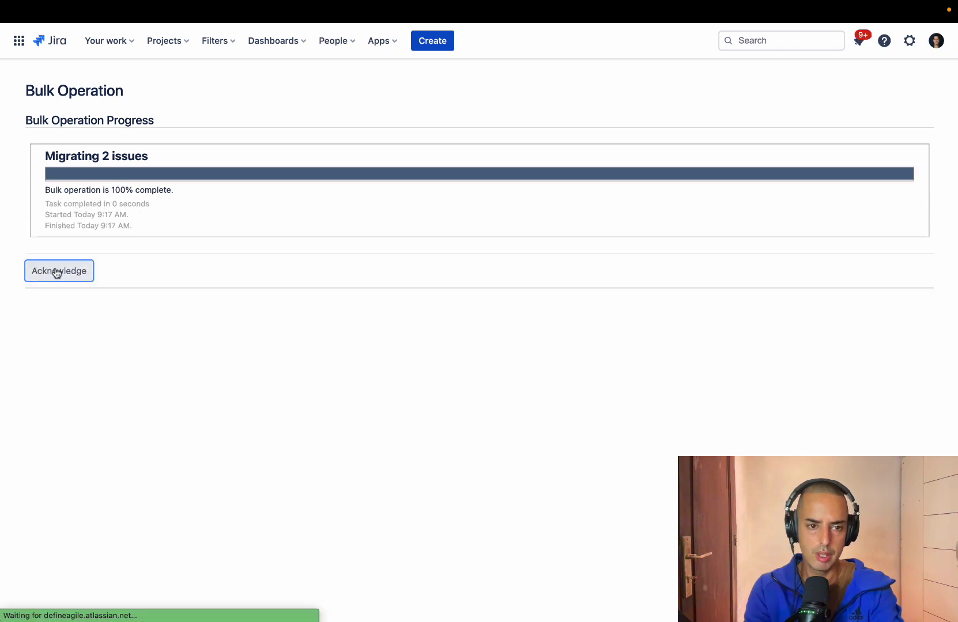
# Check the moved issues on the Company Managed (From Team Managed) project's active sprint board and in its backlog.
pyautogui.click(166, 42)
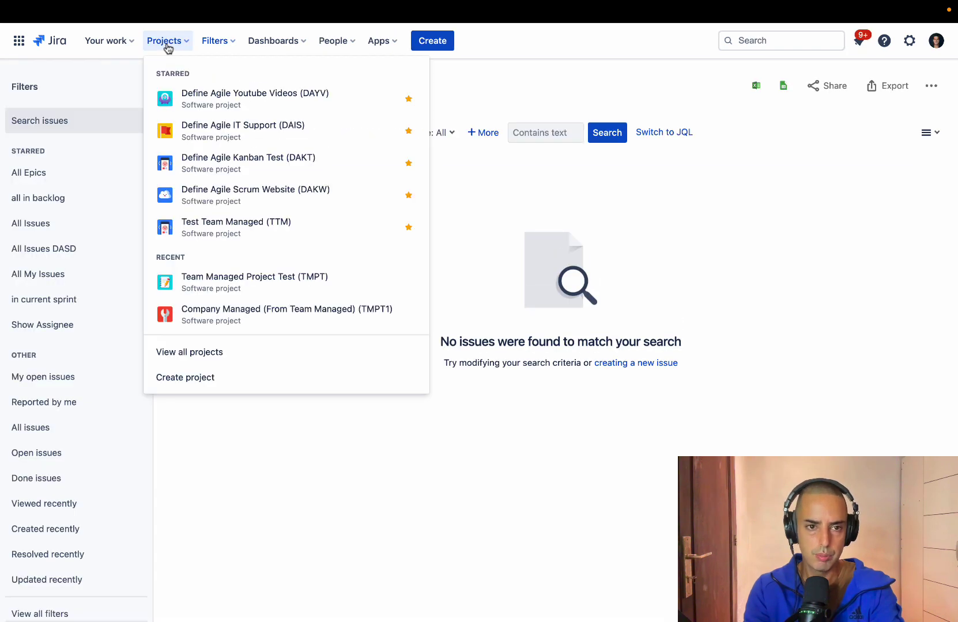
pyautogui.click(259, 313)
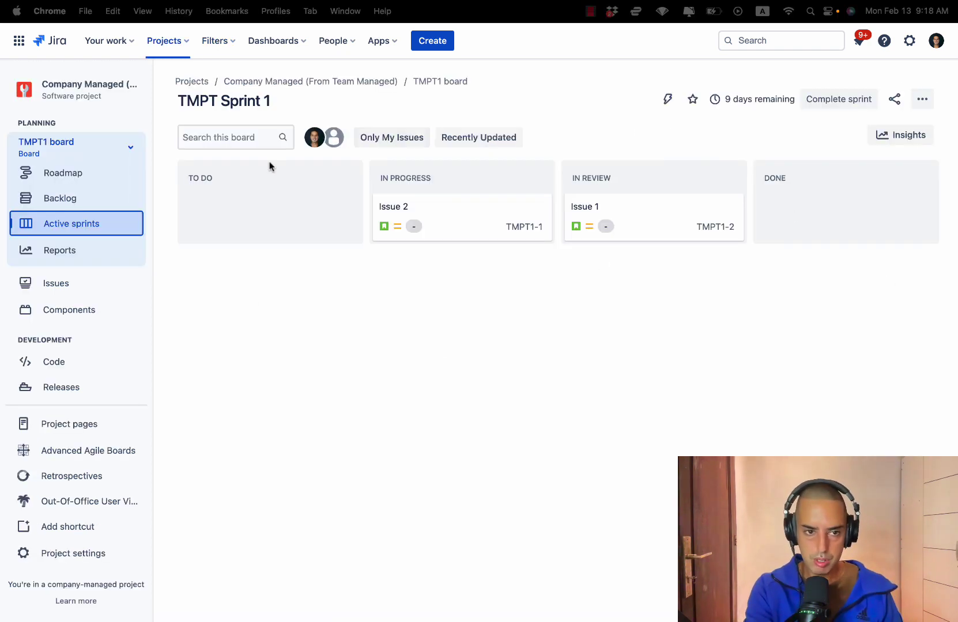
pyautogui.click(65, 200)
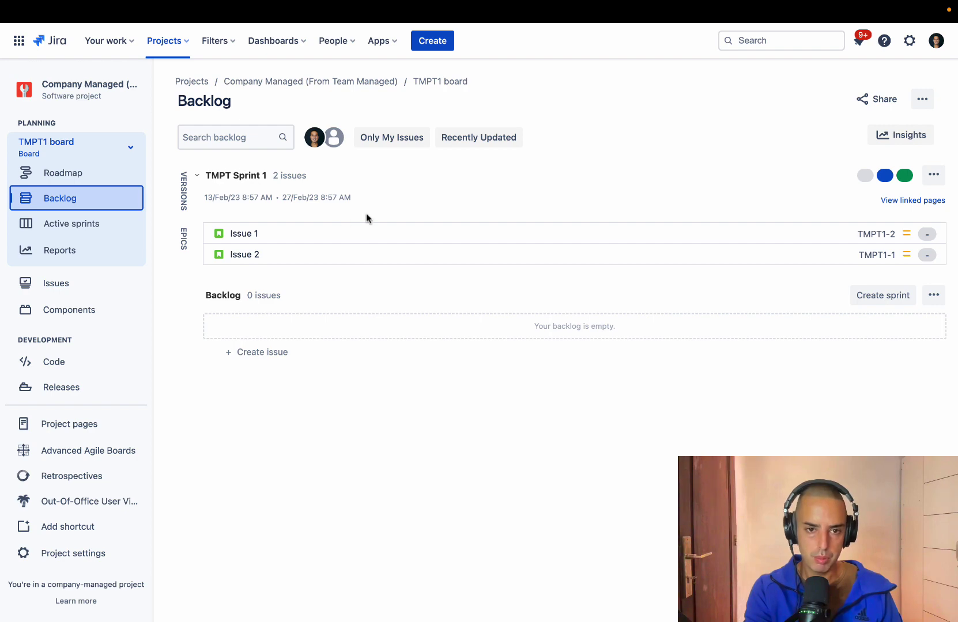
# Compare the Team Managed Project Test backlog with the company-managed project's backlog.
pyautogui.hotkey('ctrl', 'Left')
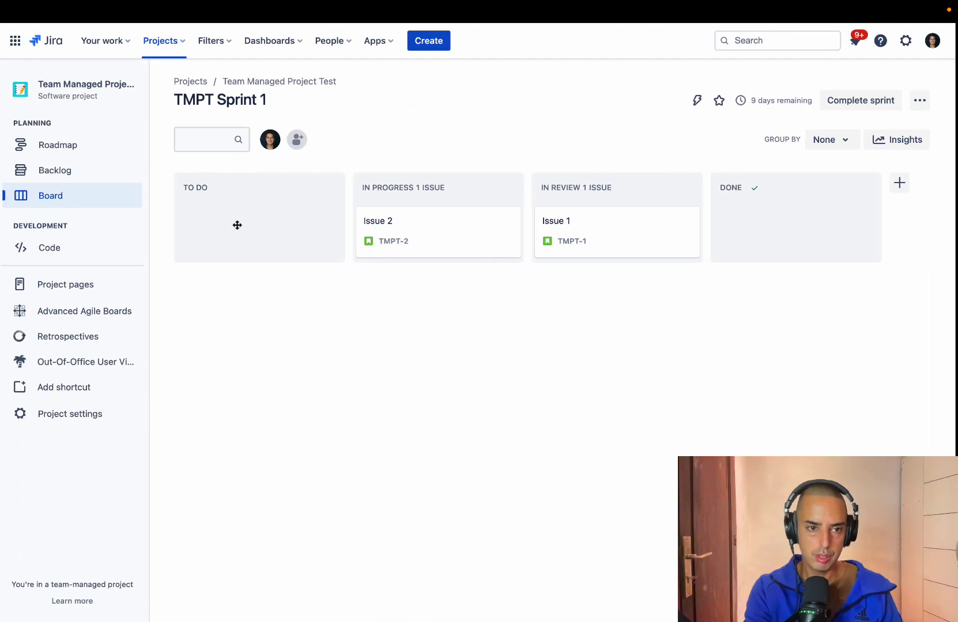
pyautogui.click(70, 171)
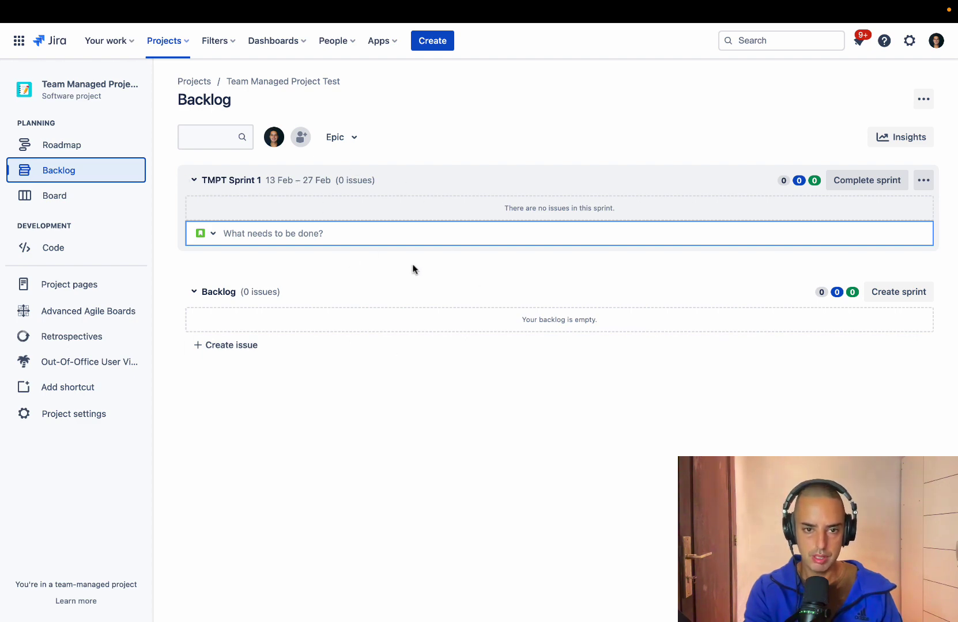
pyautogui.hotkey('ctrl', 'Right')
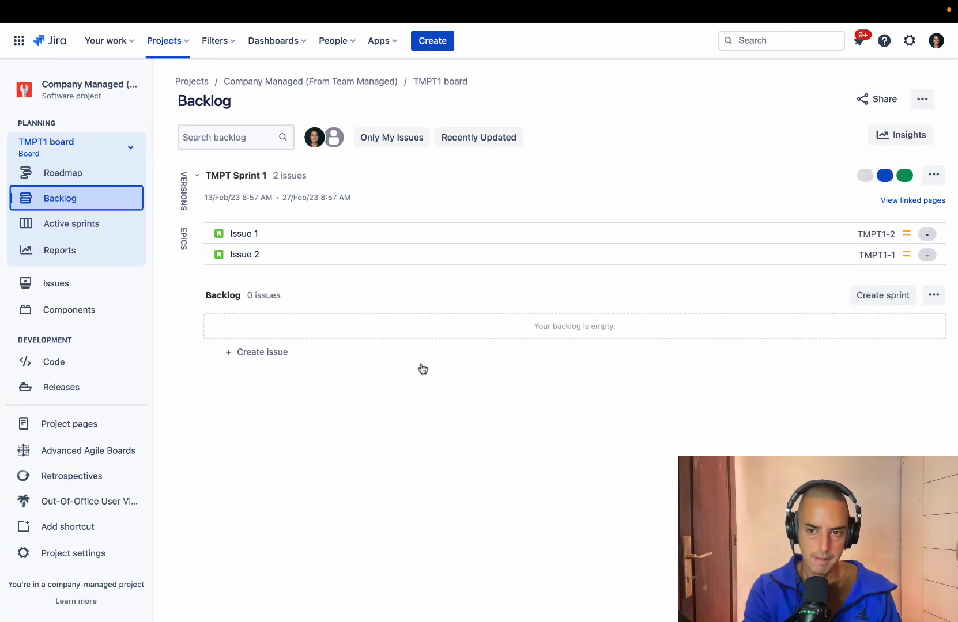
pyautogui.hotkey('ctrl', 'Left')
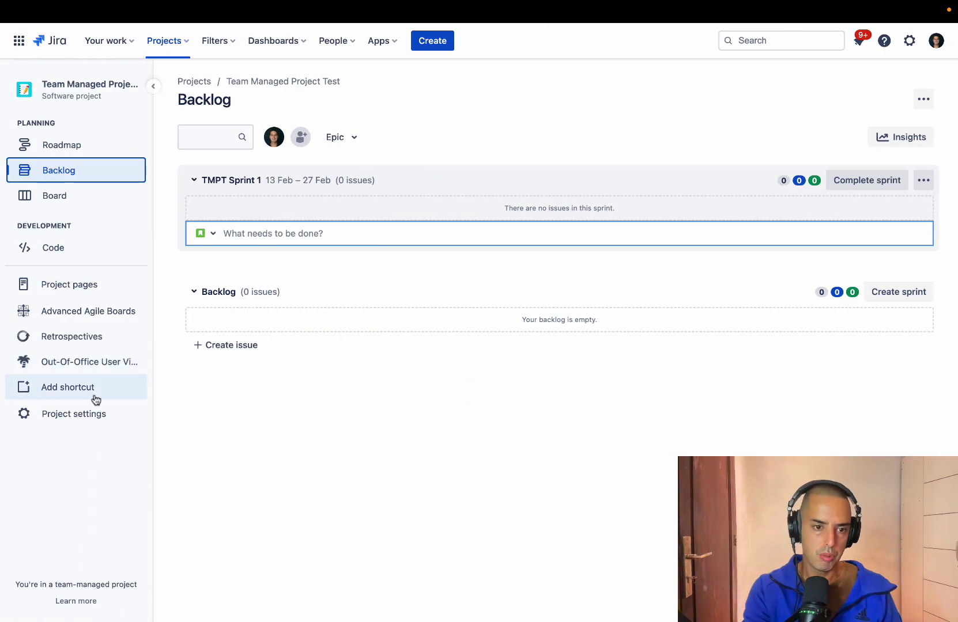
# Review the access, notification, automation and issue type settings of Team Managed Project Test.
pyautogui.click(89, 424)
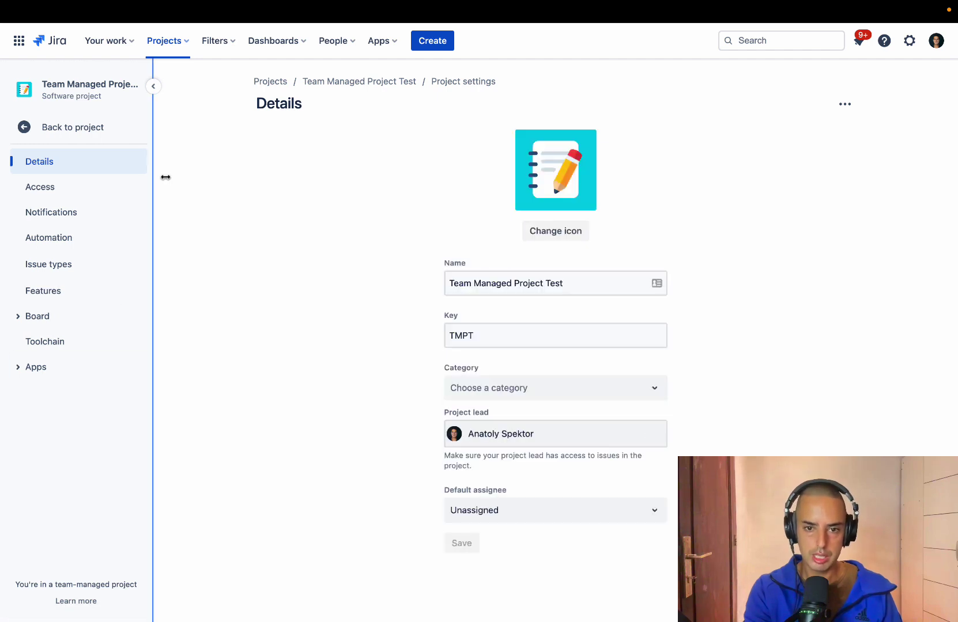
pyautogui.click(73, 185)
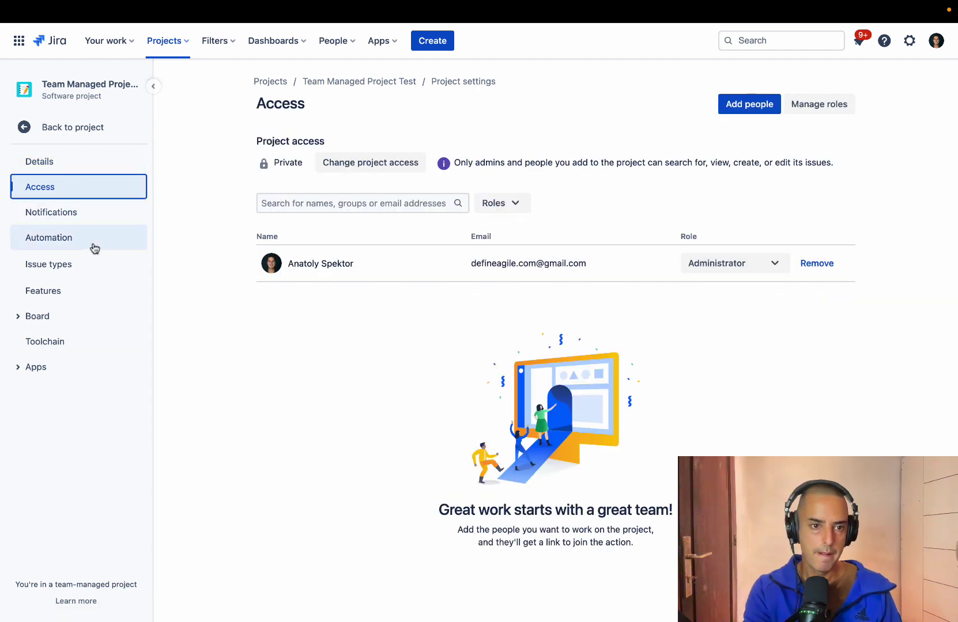
pyautogui.click(83, 221)
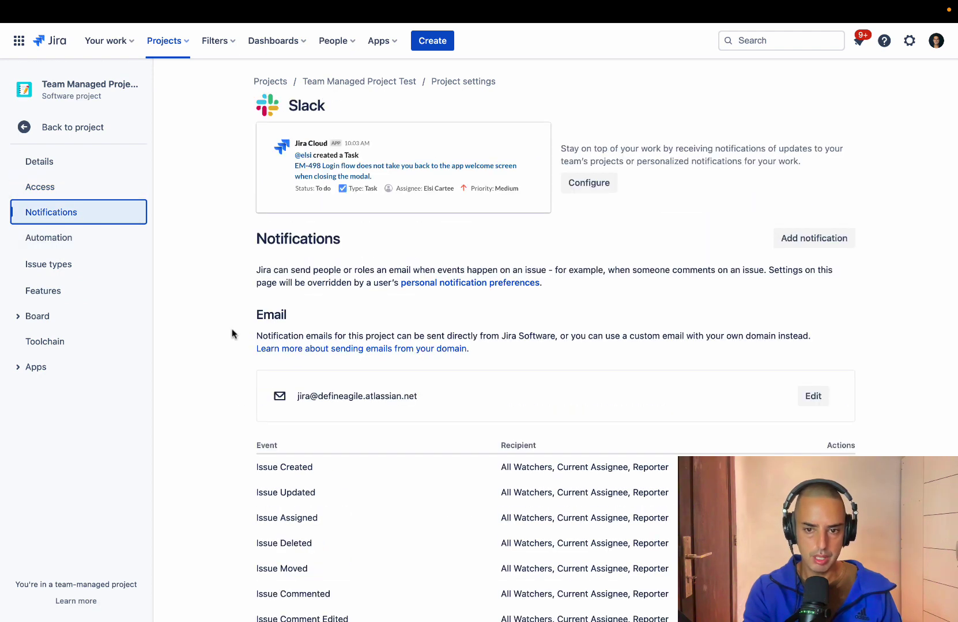
pyautogui.scroll(-2, 233, 328)
pyautogui.click(41, 248)
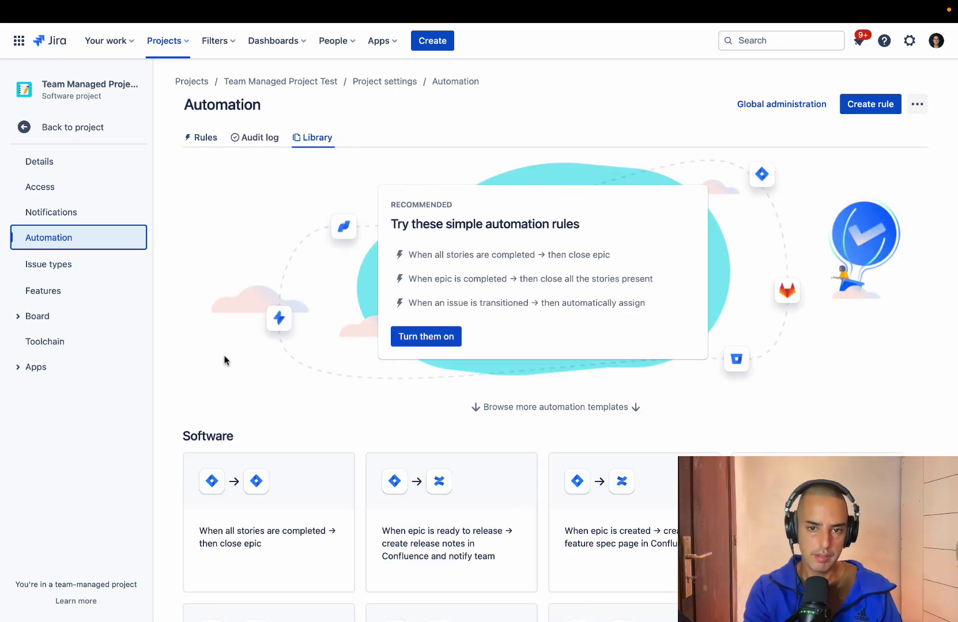
pyautogui.click(57, 267)
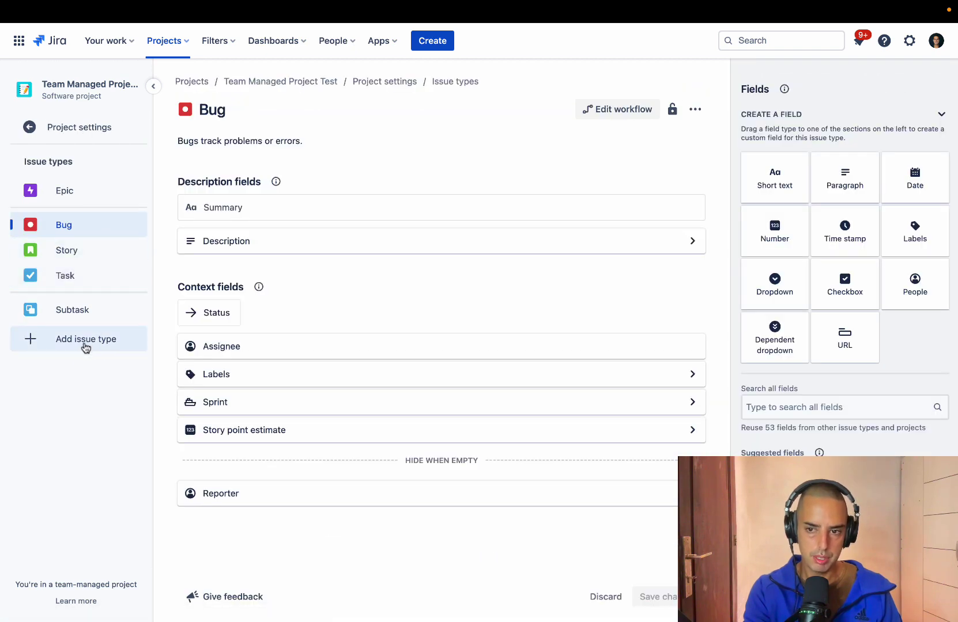
pyautogui.click(74, 134)
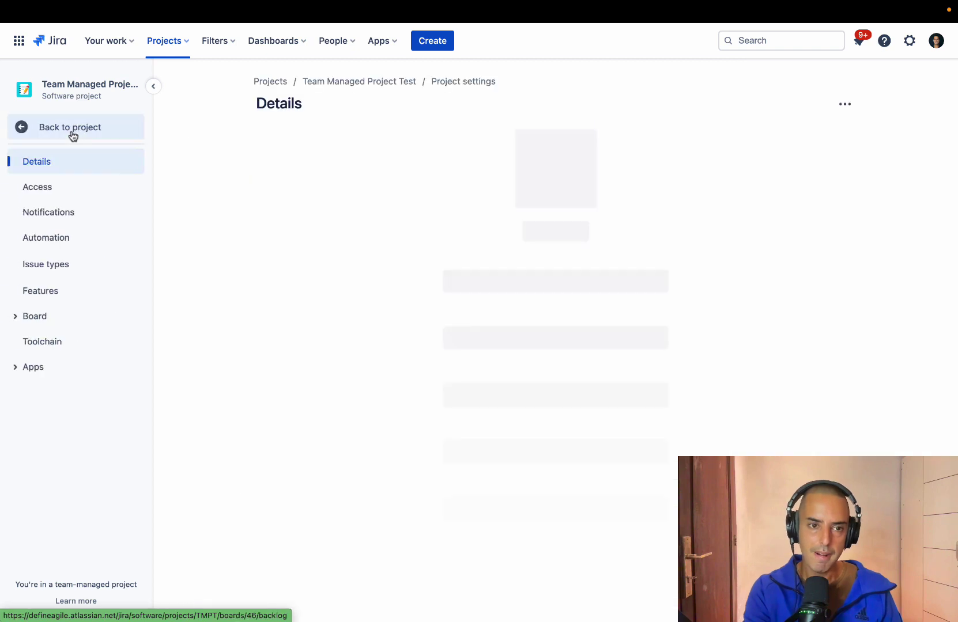
# Review which features are enabled in Team Managed Project Test and expand its board settings.
pyautogui.click(75, 296)
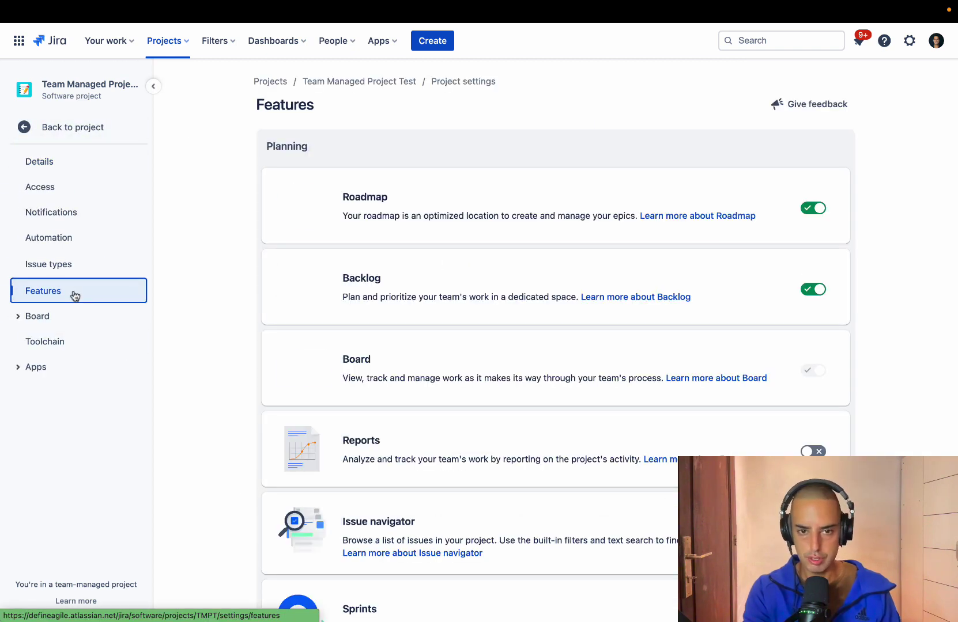
pyautogui.scroll(-3, 190, 229)
pyautogui.scroll(-1, 190, 225)
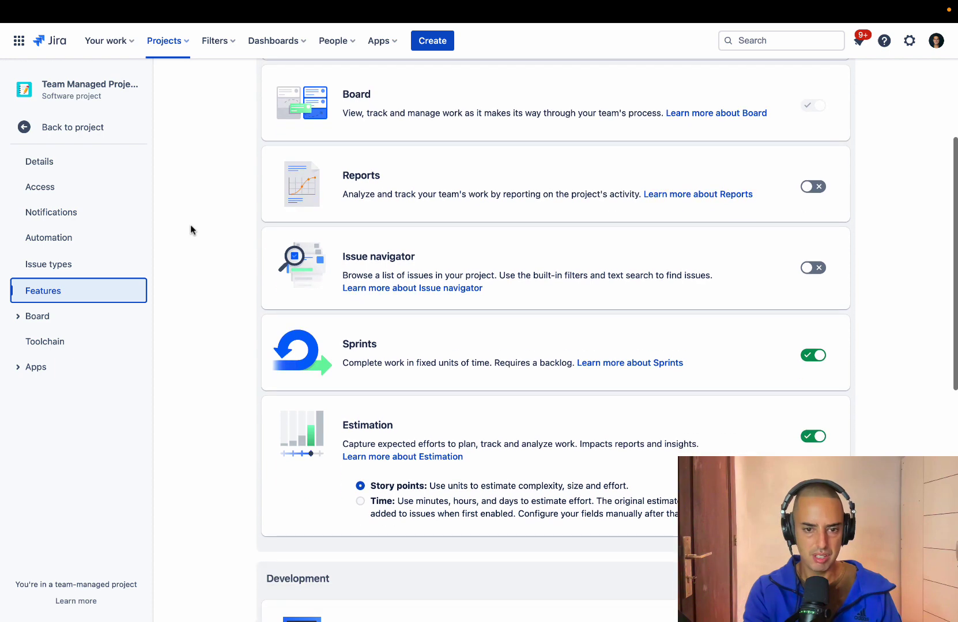
pyautogui.scroll(5, 364, 227)
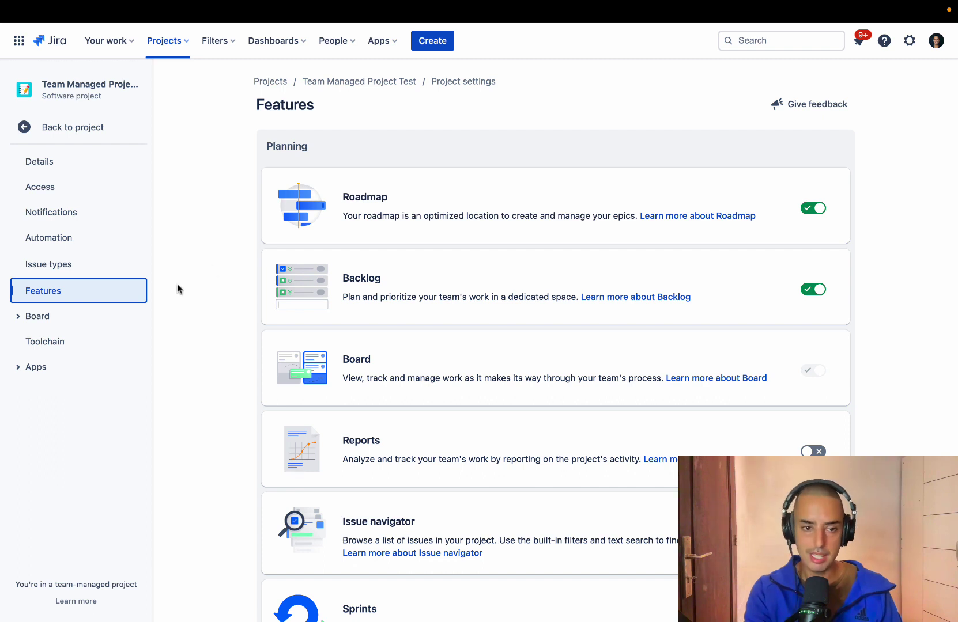
pyautogui.click(19, 320)
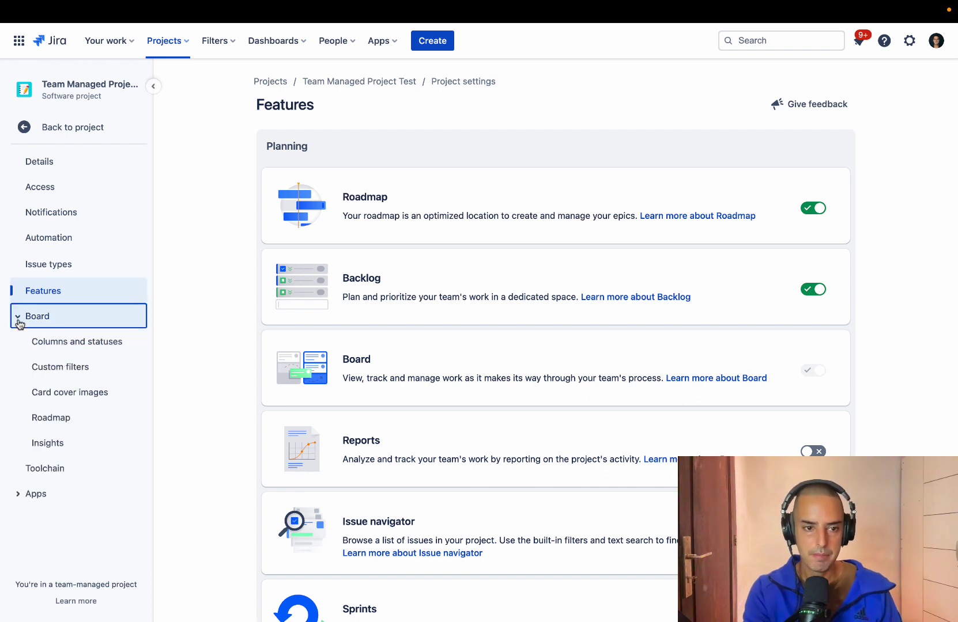
# Review the columns and statuses, custom filters and card cover images settings of the Team Managed Project Test board.
pyautogui.click(66, 342)
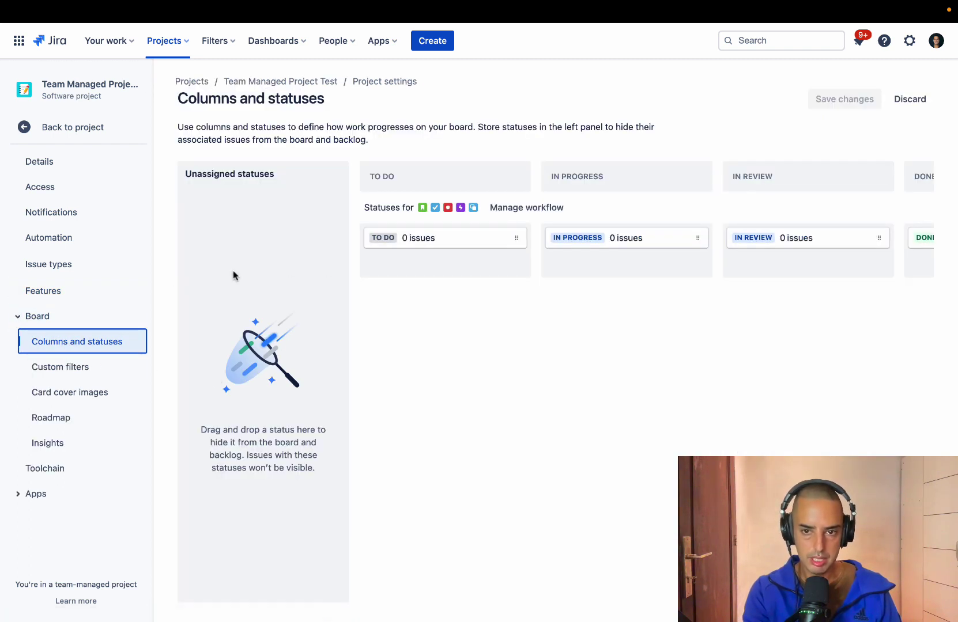
pyautogui.click(65, 366)
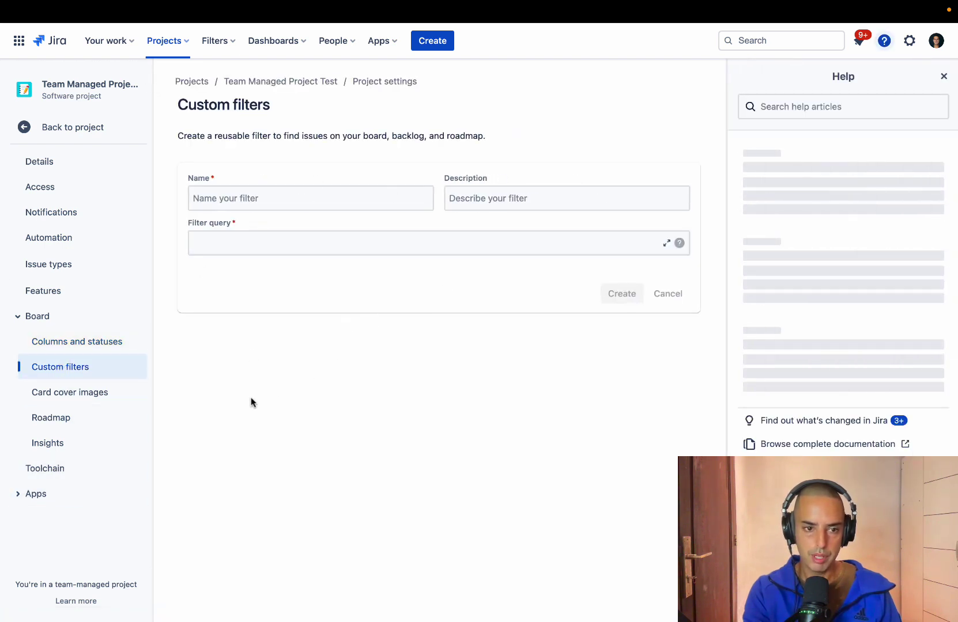
pyautogui.click(83, 397)
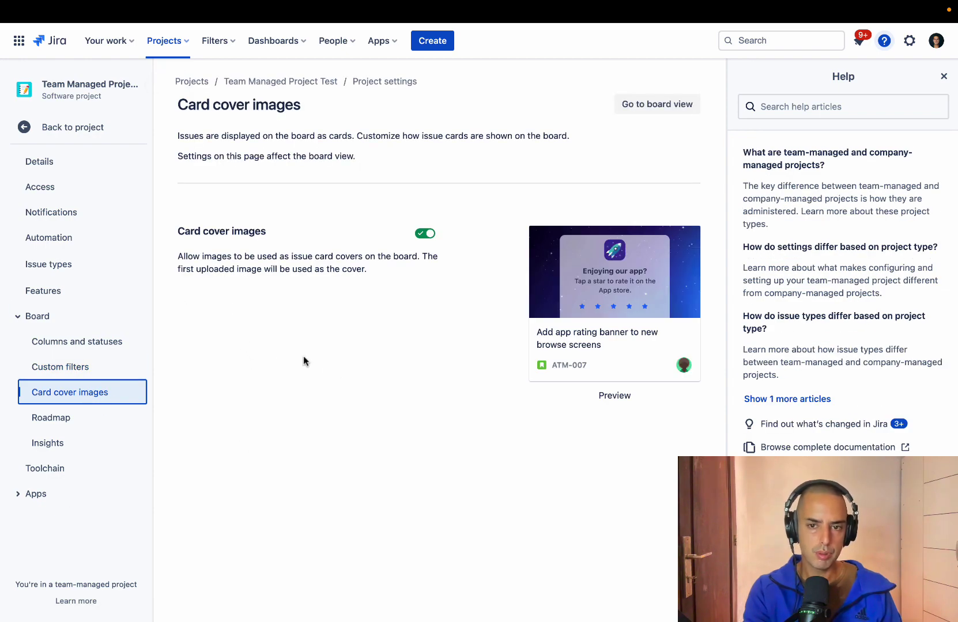
# Review the TMPT1 board's column settings and the people with access in the Company Managed (From Team Managed) project.
pyautogui.hotkey('ctrl', 'Right')
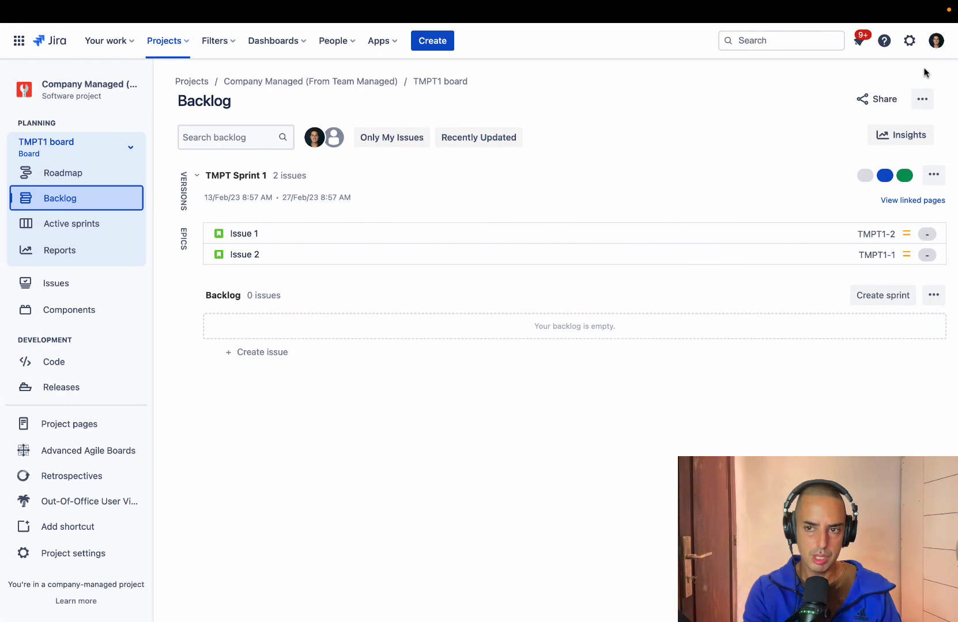
pyautogui.click(921, 99)
pyautogui.click(837, 131)
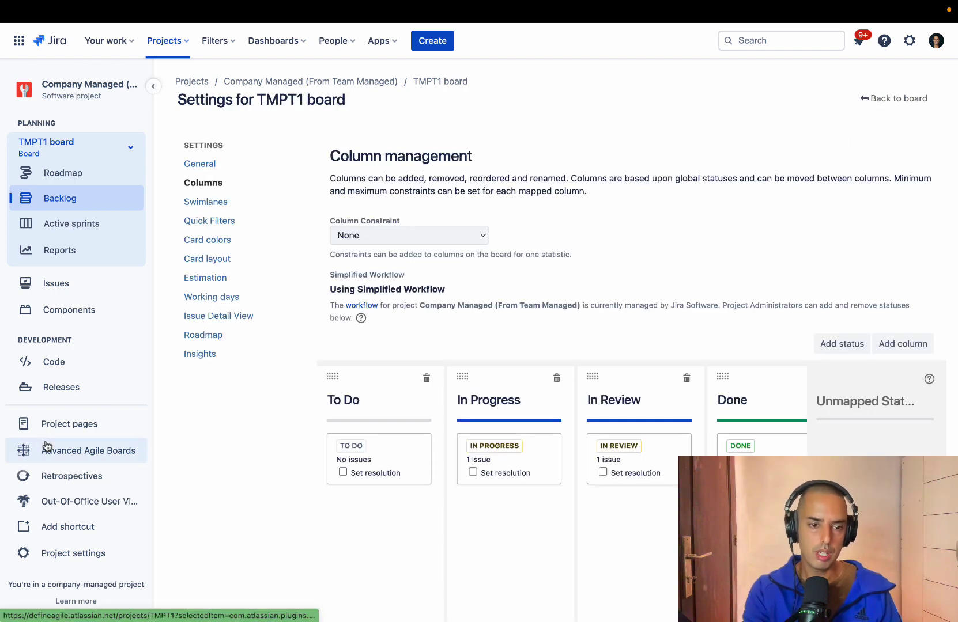
pyautogui.scroll(-2, 66, 404)
pyautogui.click(78, 553)
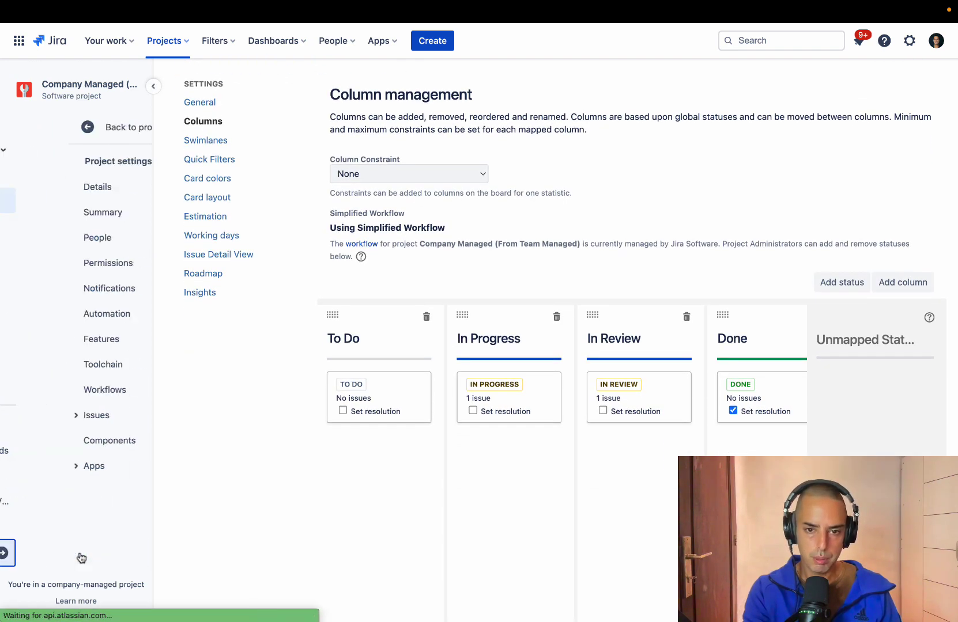
pyautogui.click(69, 238)
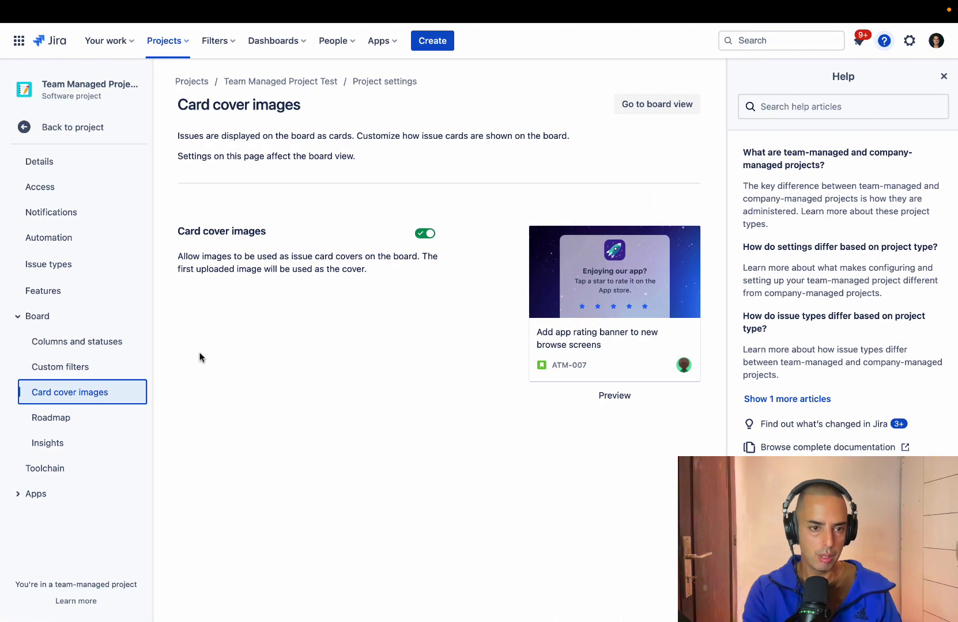
# Review the board's roadmap and insights settings and the list of apps in Team Managed Project Test.
pyautogui.click(80, 423)
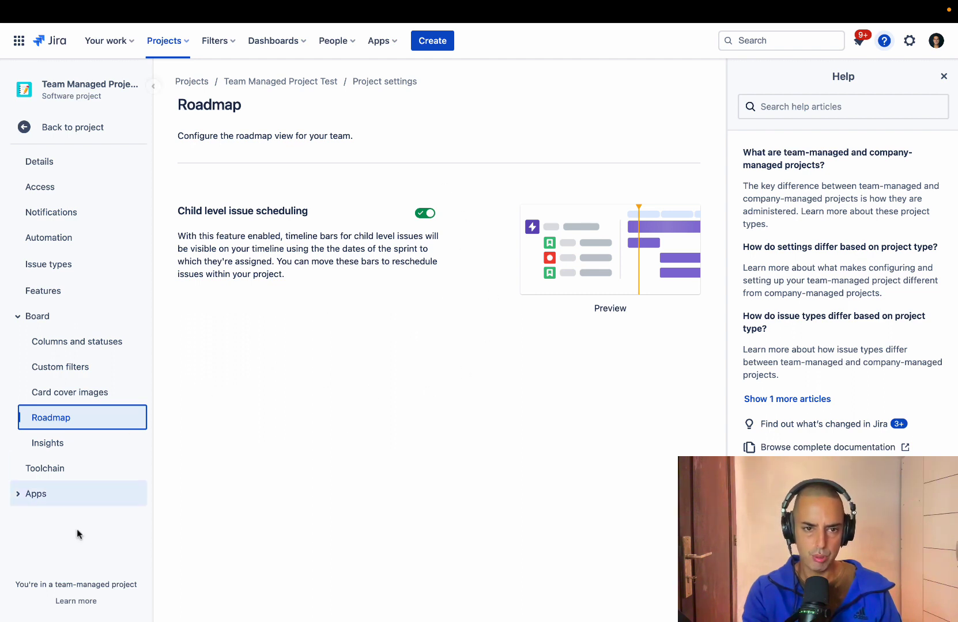
pyautogui.click(52, 447)
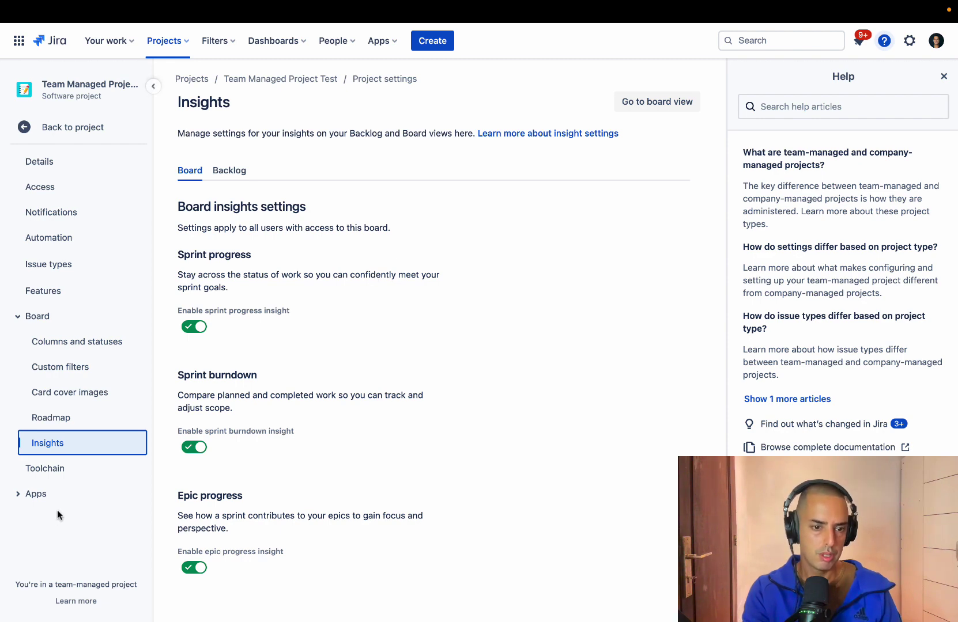
pyautogui.click(18, 499)
pyautogui.scroll(-1, 18, 499)
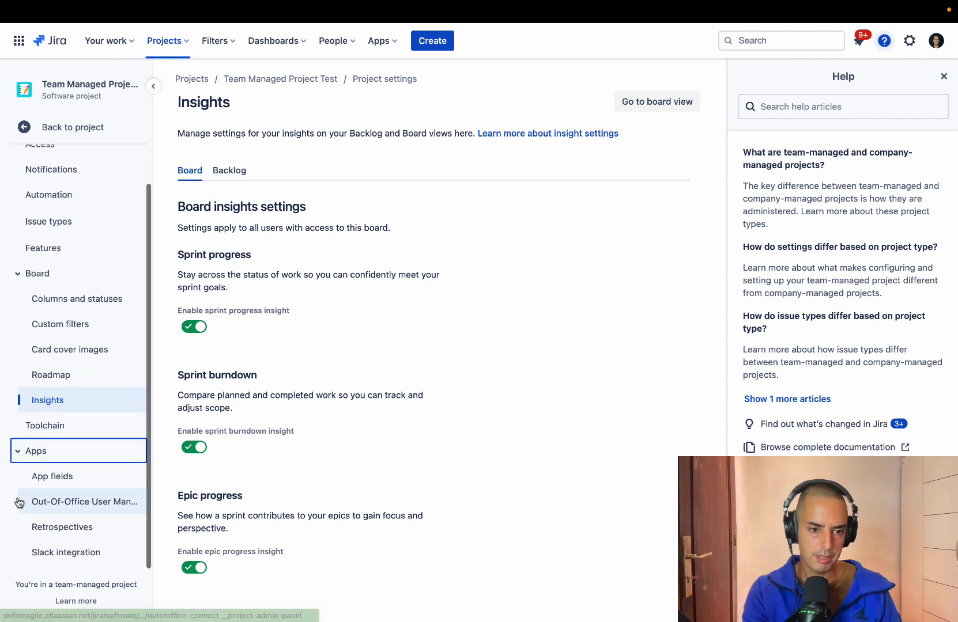
pyautogui.click(18, 449)
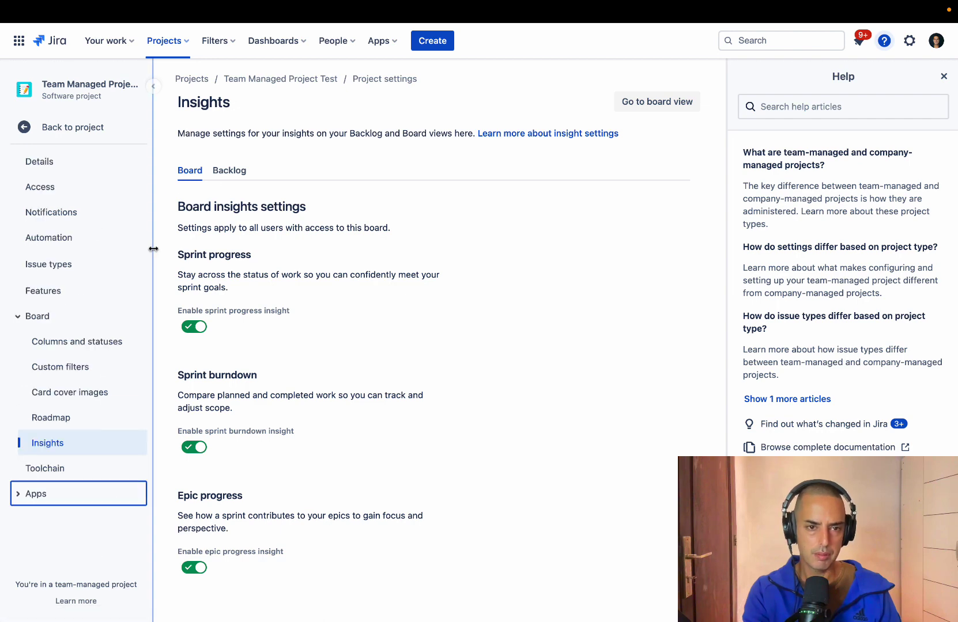
# Move Team Managed Project Test to the trash from the list of all projects.
pyautogui.click(24, 126)
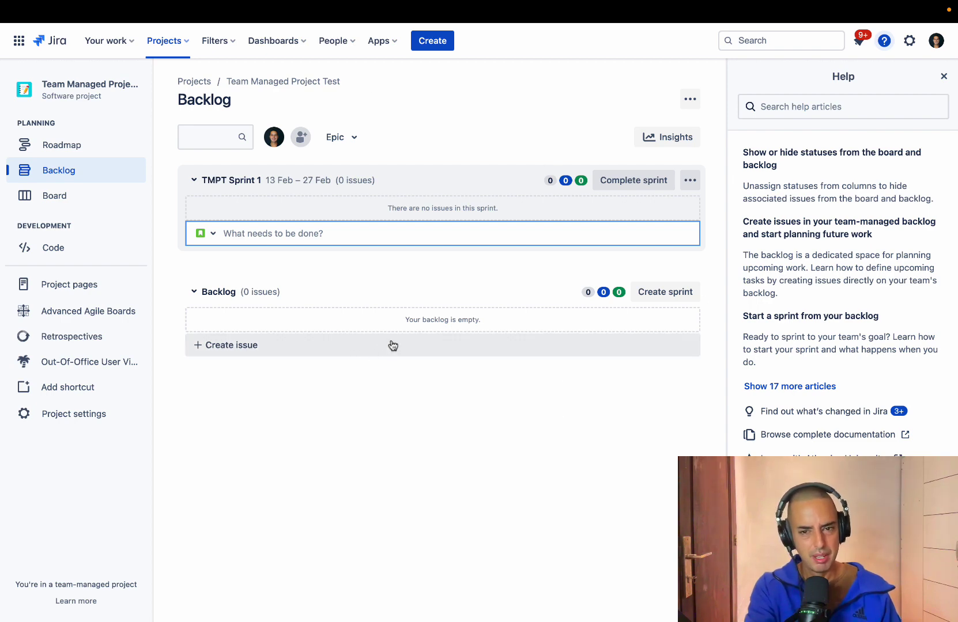
pyautogui.click(691, 101)
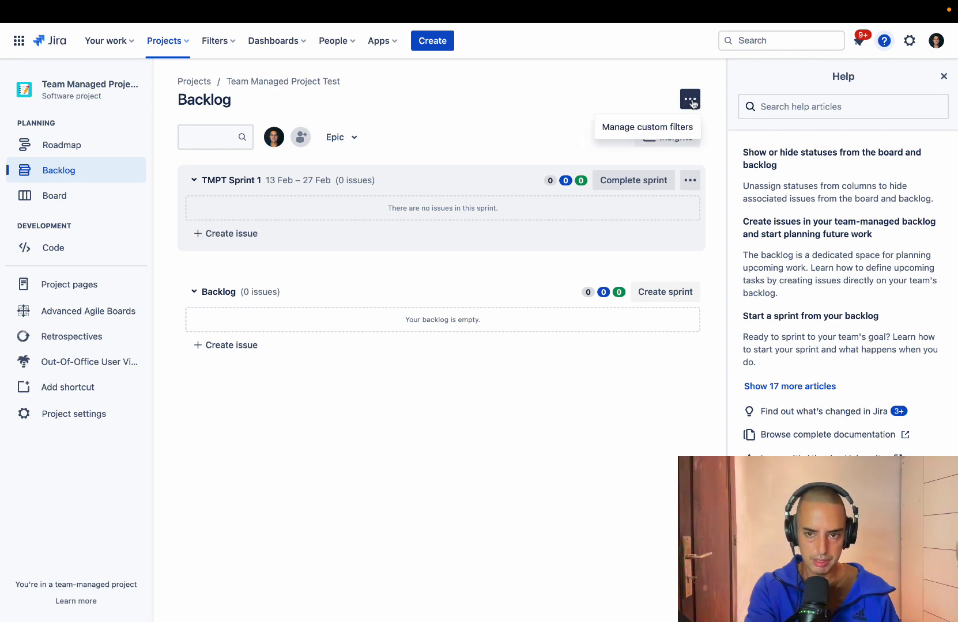
pyautogui.click(547, 85)
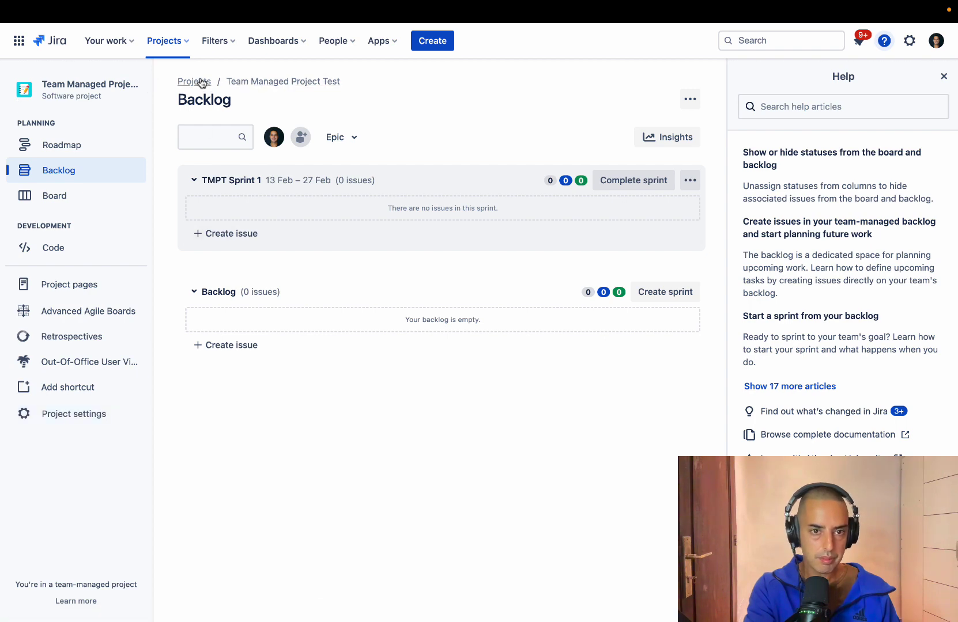
pyautogui.click(176, 41)
pyautogui.click(202, 353)
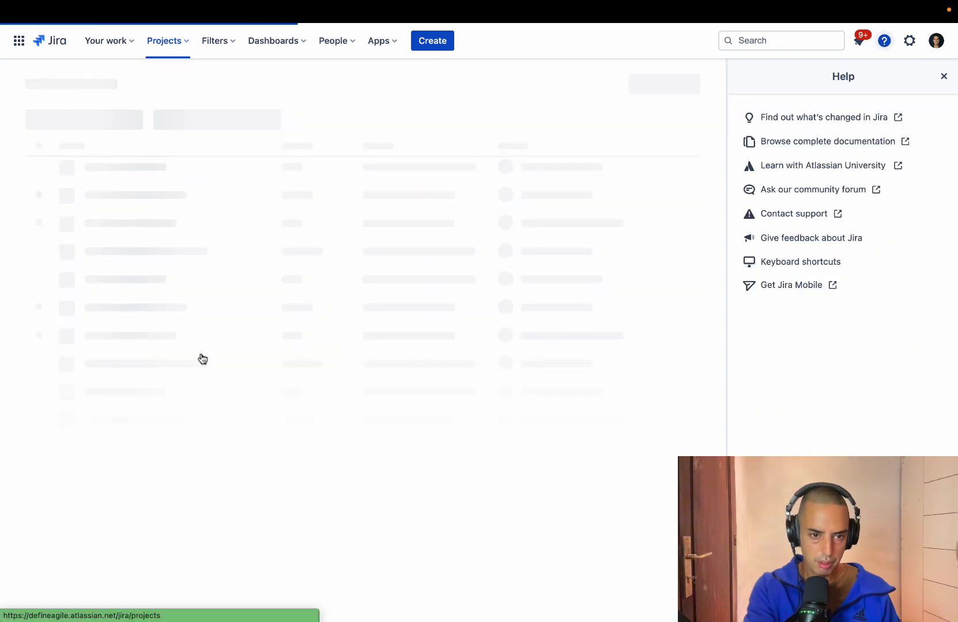
pyautogui.scroll(-2, 300, 265)
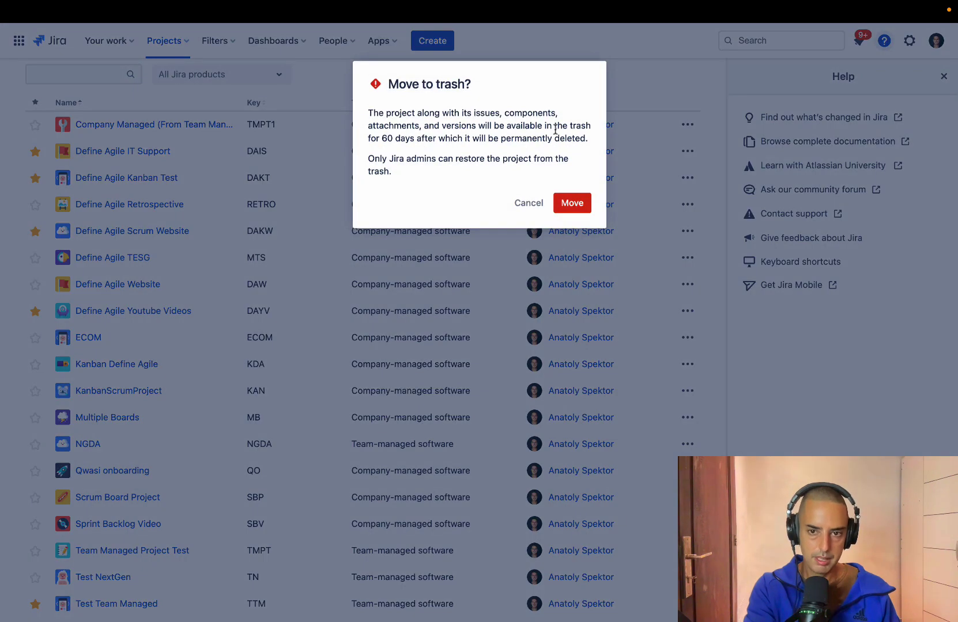
pyautogui.click(572, 203)
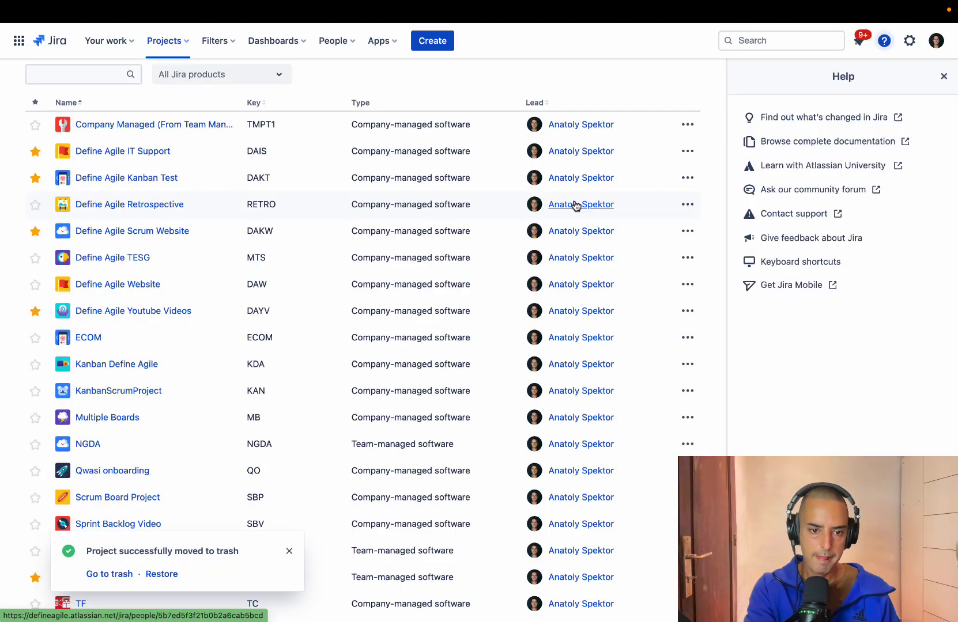
pyautogui.moveTo(575, 204)
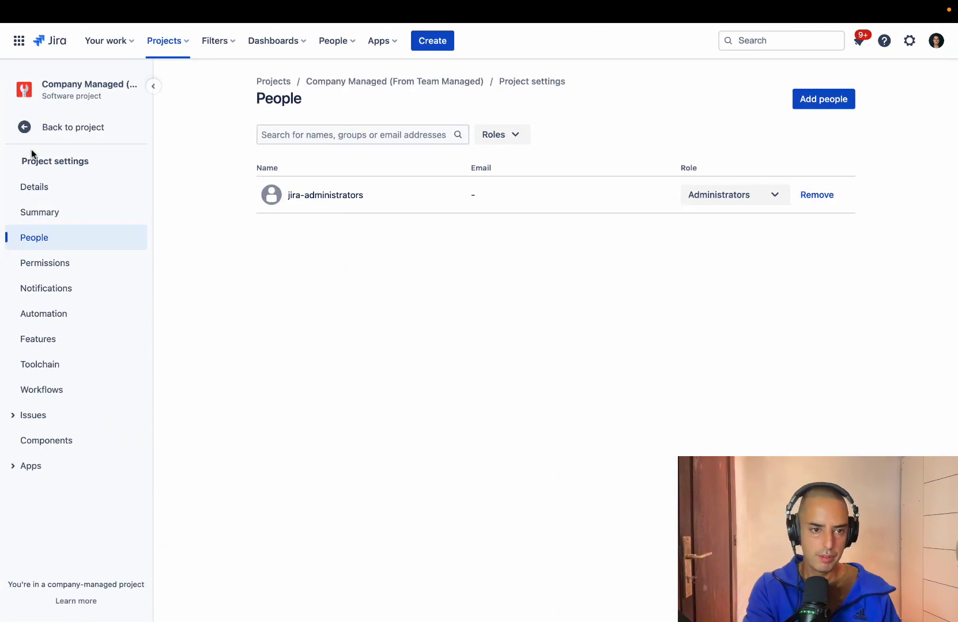
# Try to change the key of the Company Managed (From Team Managed) project to TMPT and save its details.
pyautogui.click(43, 187)
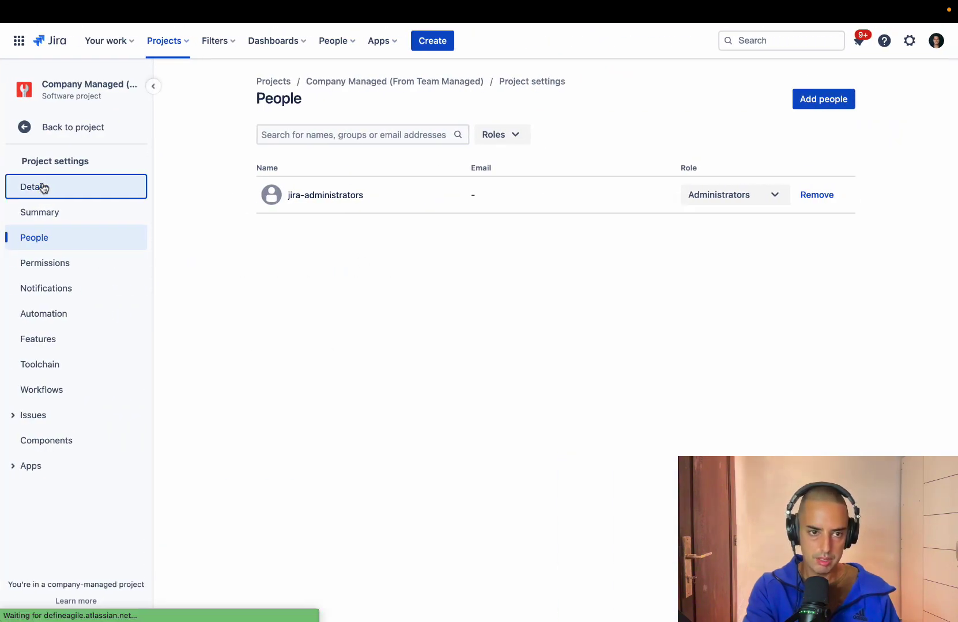
pyautogui.click(417, 184)
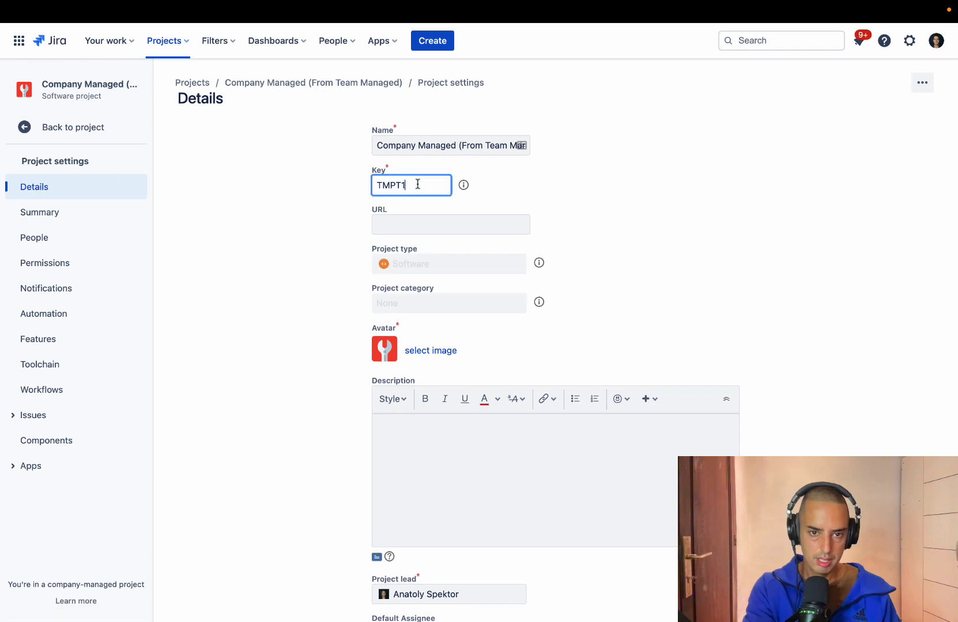
pyautogui.press('BackSpace')
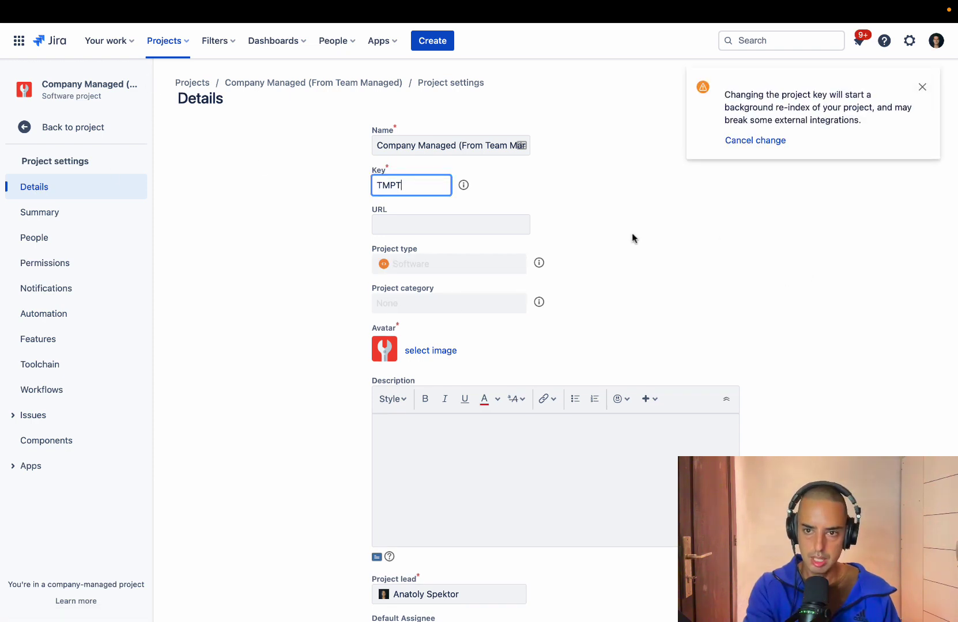
pyautogui.scroll(-2, 632, 233)
pyautogui.click(406, 609)
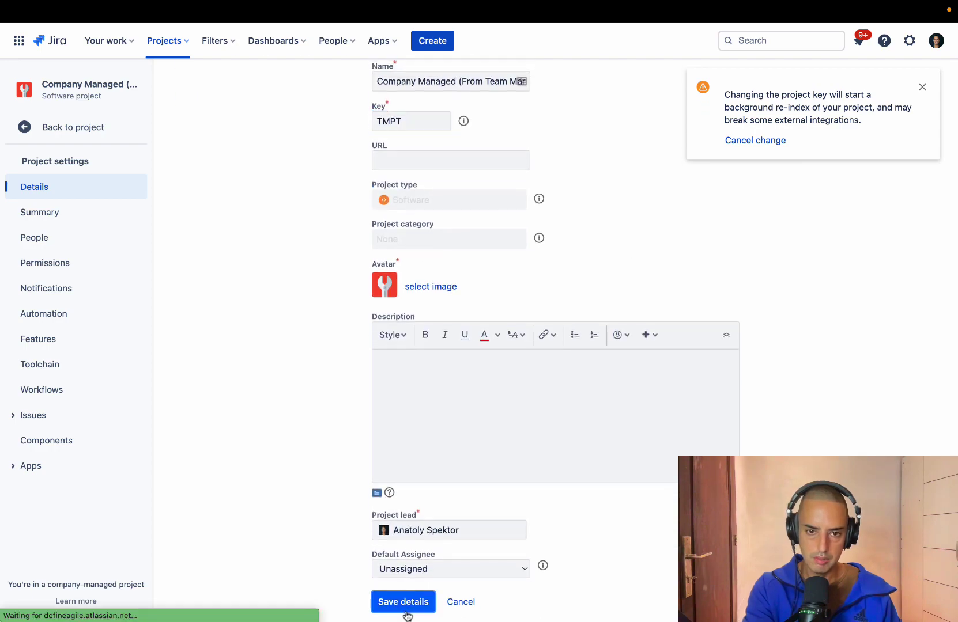
pyautogui.click(922, 87)
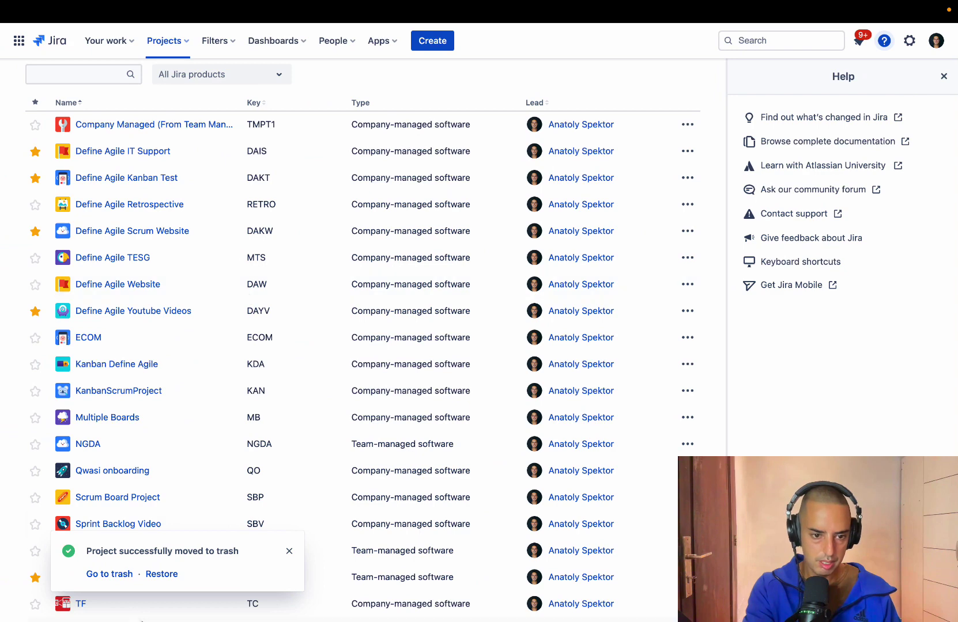
# Permanently delete Team Managed Project Test from the project trash.
pyautogui.click(109, 575)
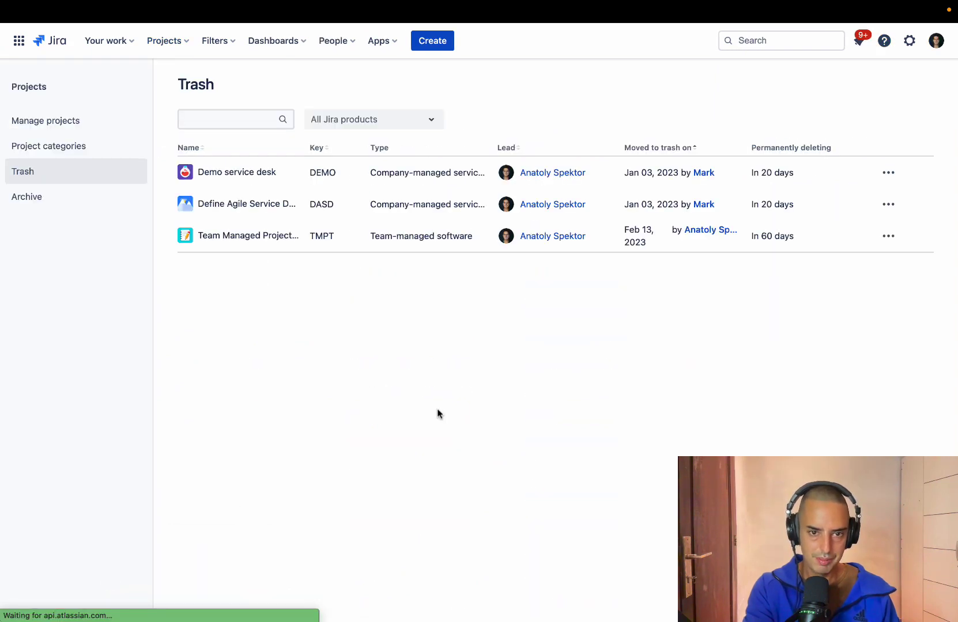
pyautogui.click(888, 237)
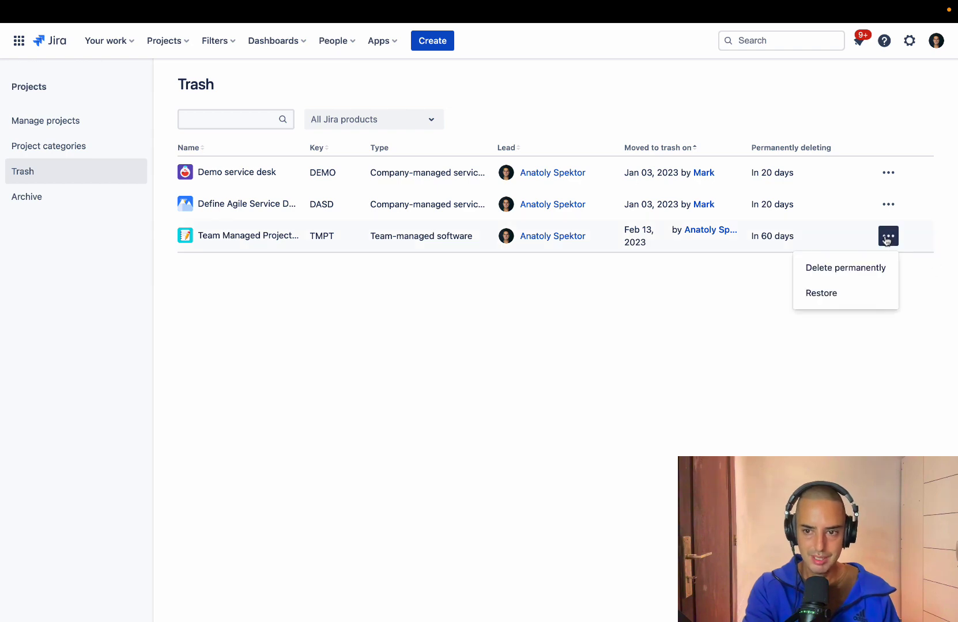
pyautogui.click(839, 270)
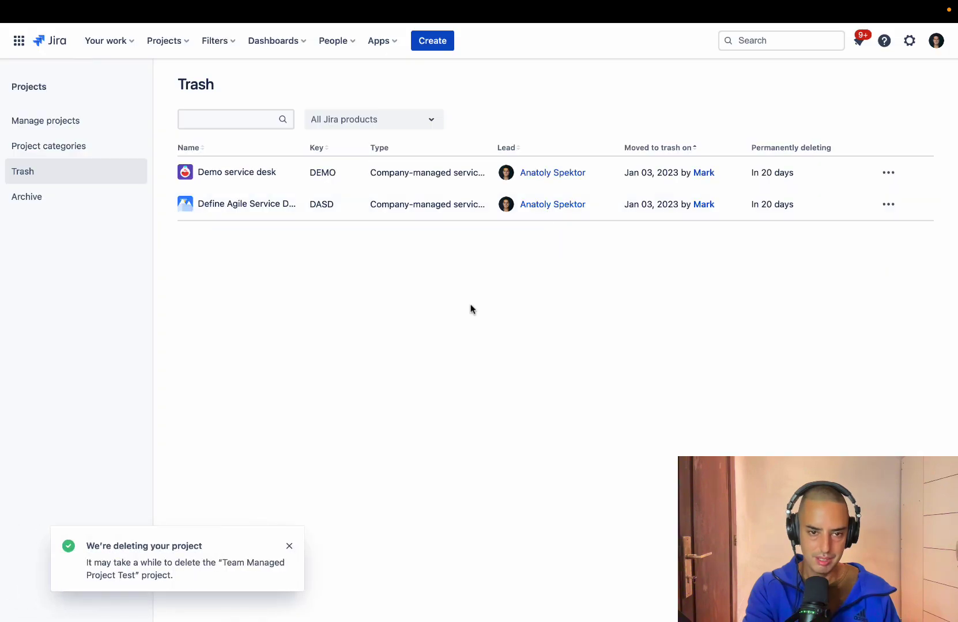
# Save the Company Managed (From Team Managed) project's details again with TMPT as the key.
pyautogui.hotkey('ctrl', 'Right')
pyautogui.click(301, 146)
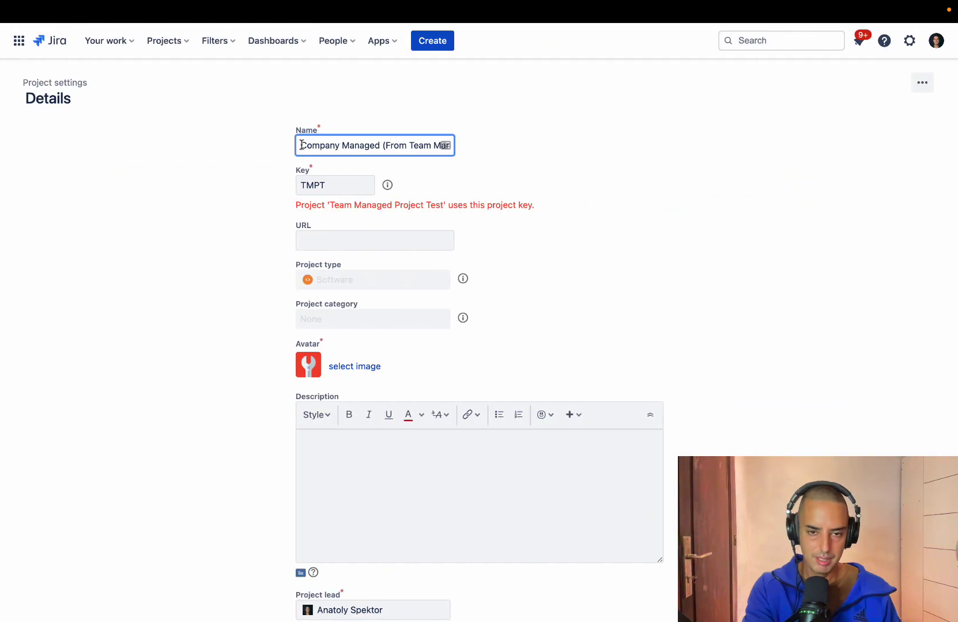
pyautogui.scroll(-3, 332, 545)
pyautogui.click(310, 602)
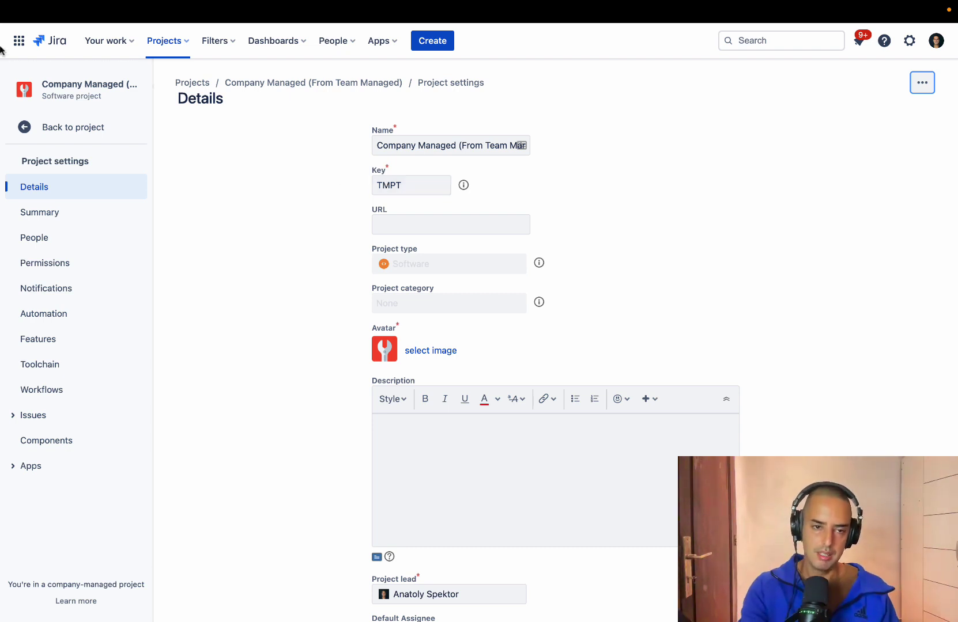
# Compare the issue keys in the company-managed project's backlog with those on its active sprint board and in Issue 2.
pyautogui.click(54, 128)
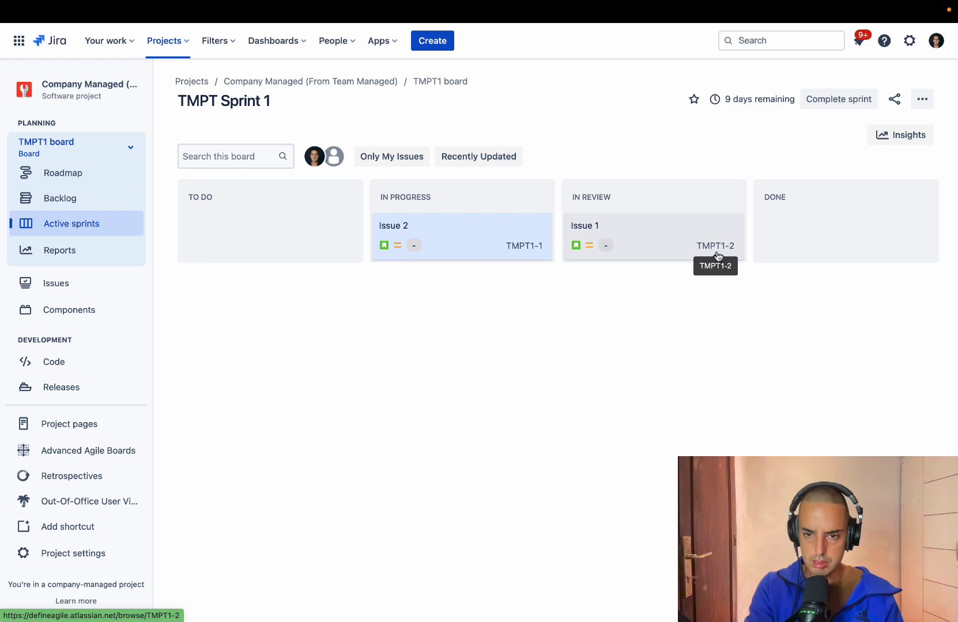
pyautogui.click(66, 200)
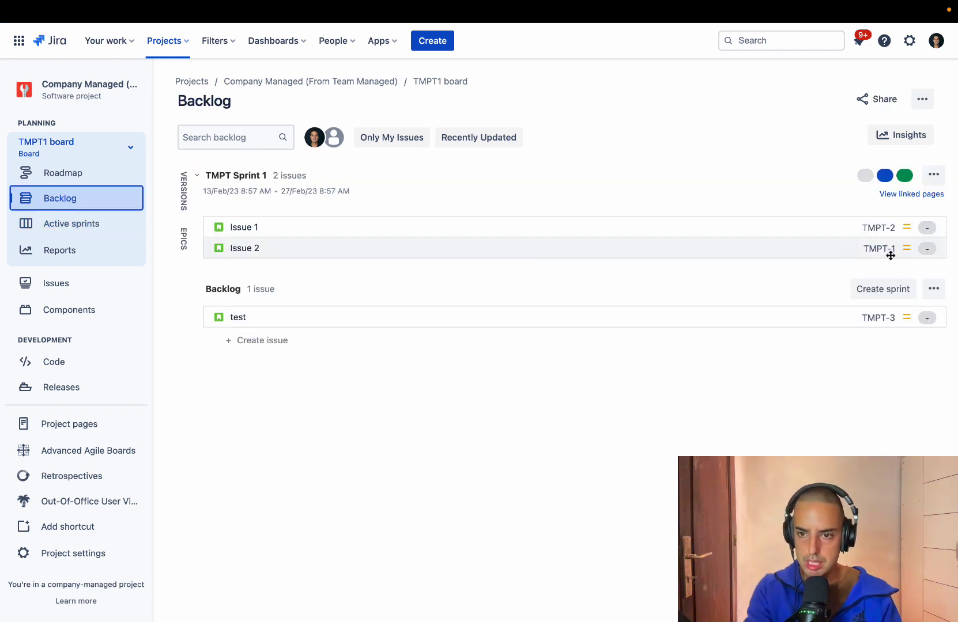
pyautogui.click(92, 223)
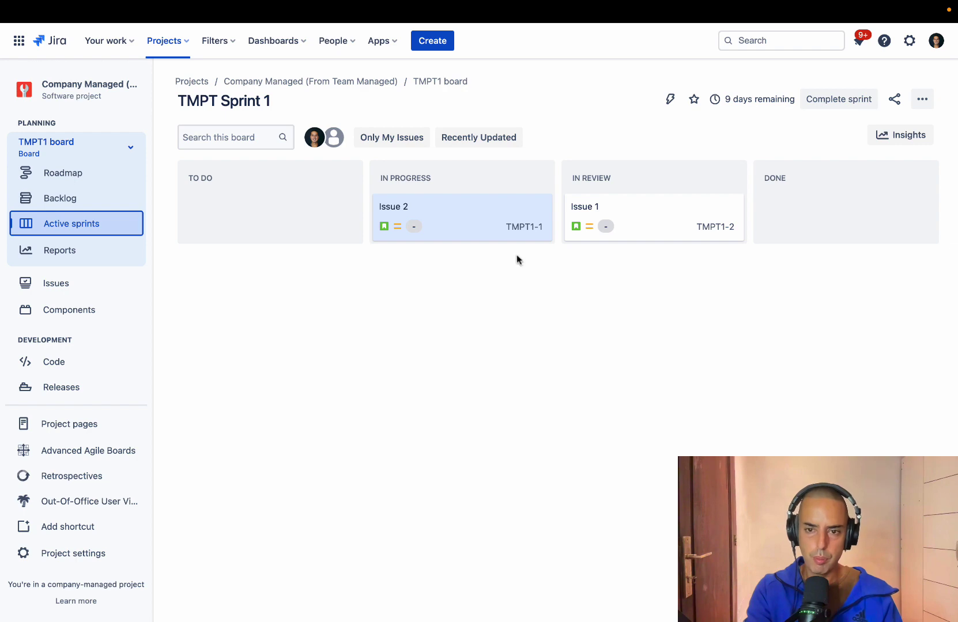
pyautogui.click(491, 211)
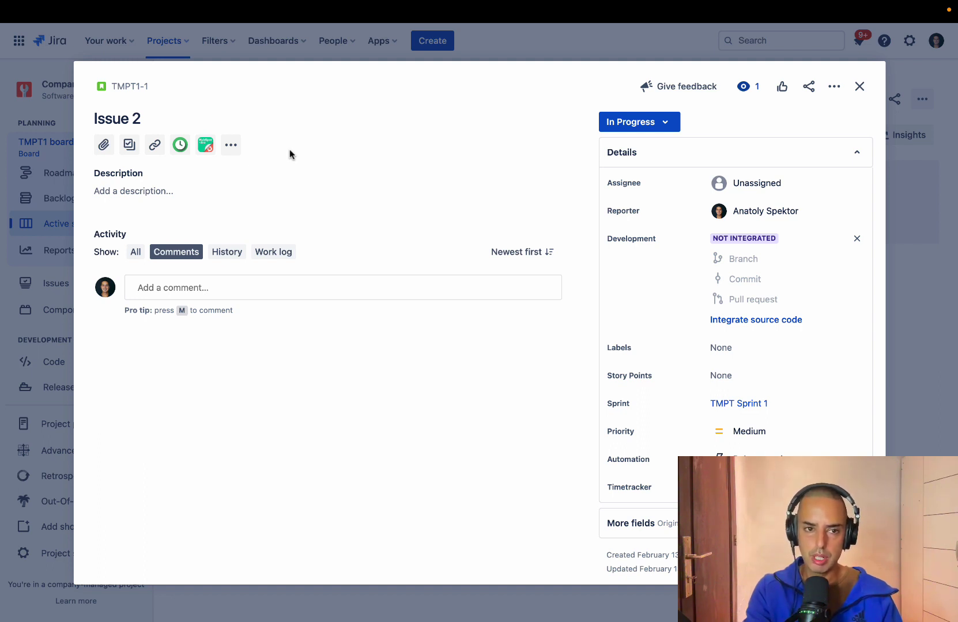
pyautogui.click(859, 86)
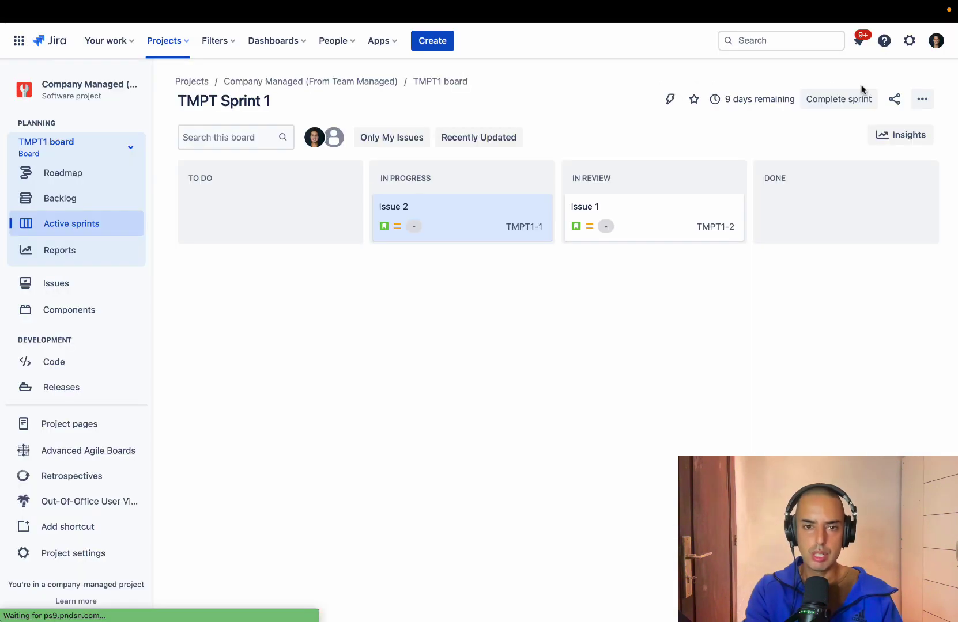
pyautogui.click(60, 198)
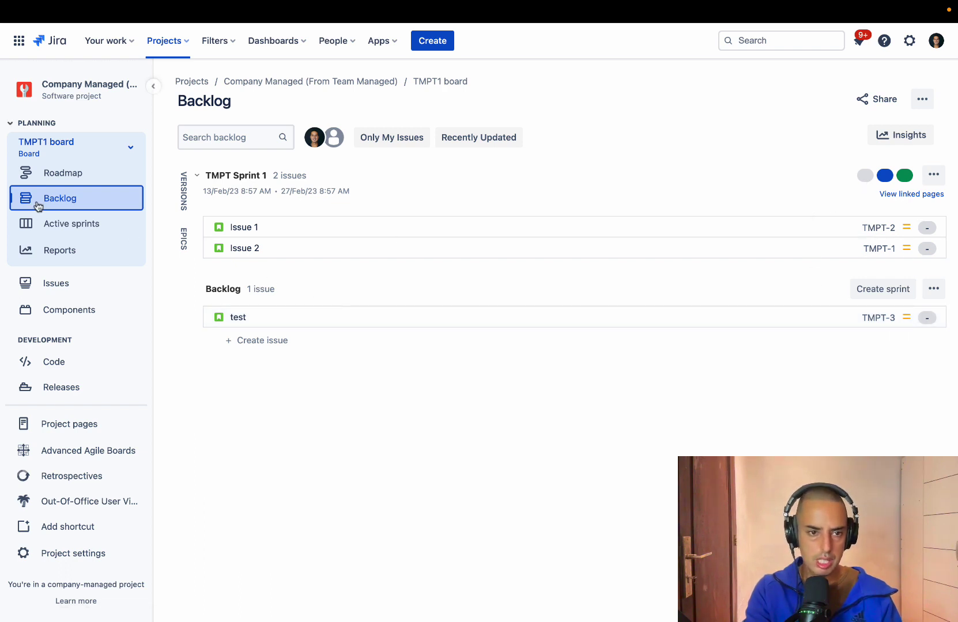
pyautogui.click(40, 223)
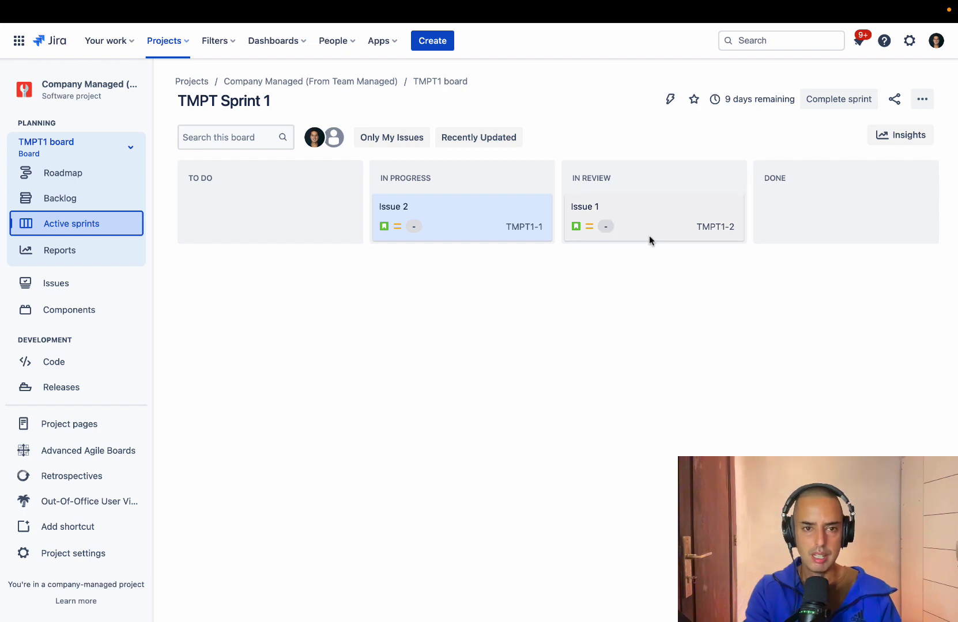
pyautogui.click(532, 233)
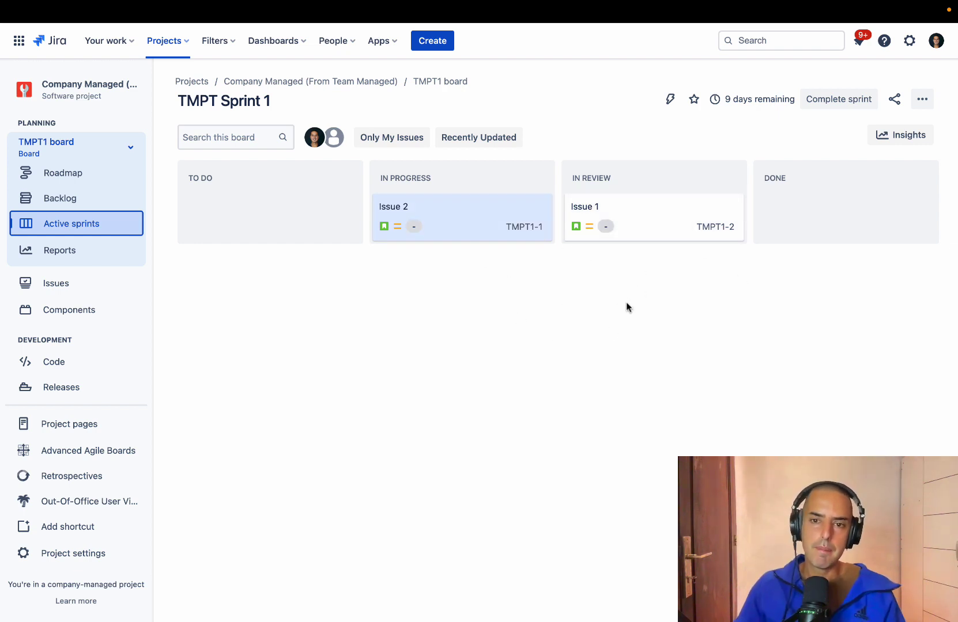